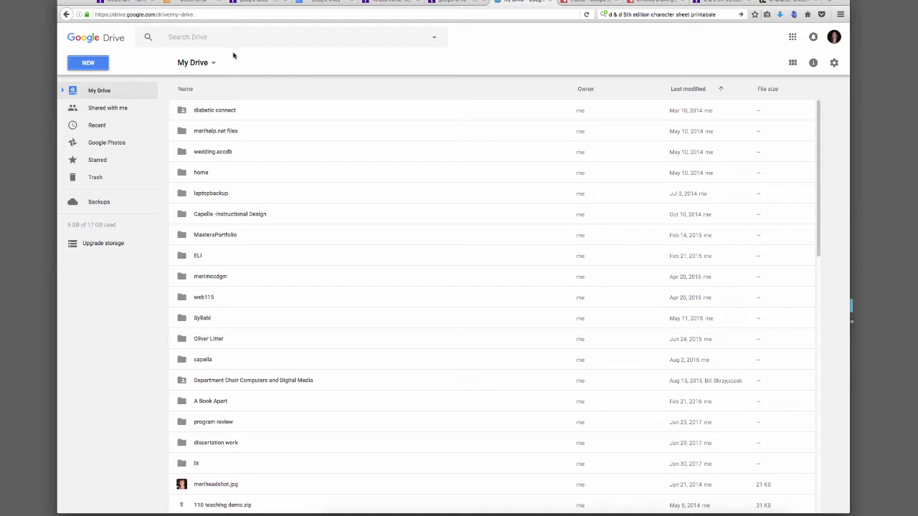
Step: Reveal Drive's extra file types under New > More, including Google Drawings
{"action": "left_click", "coordinate": [89, 63]}
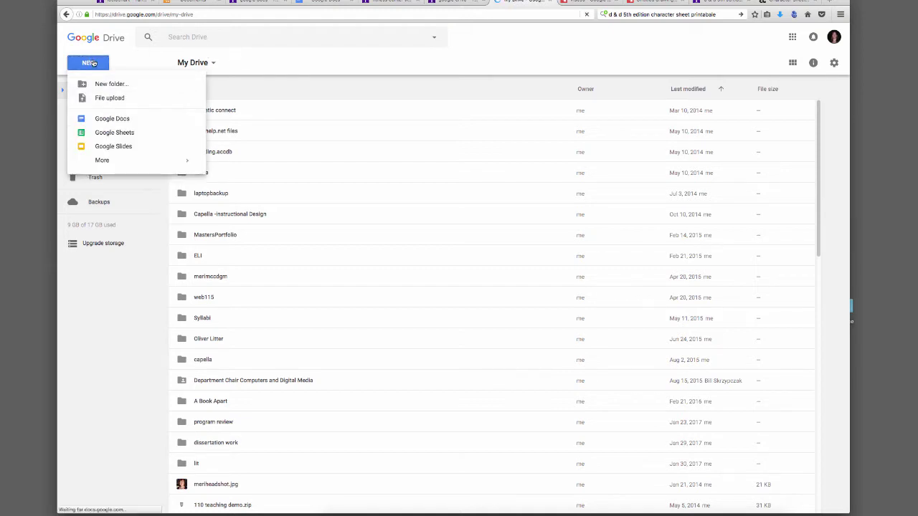
{"action": "mouse_move", "coordinate": [126, 160]}
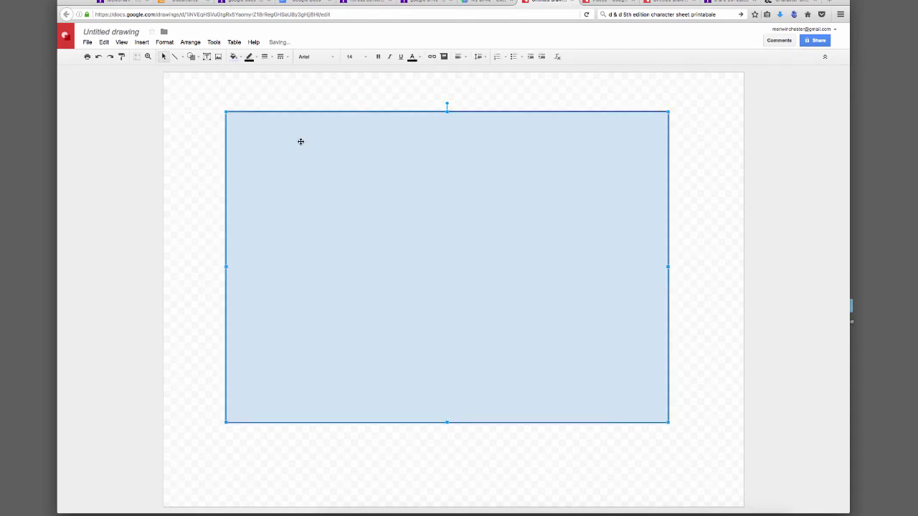
Step: Change the large frame rectangle's fill from light blue to white
{"action": "left_click", "coordinate": [234, 57]}
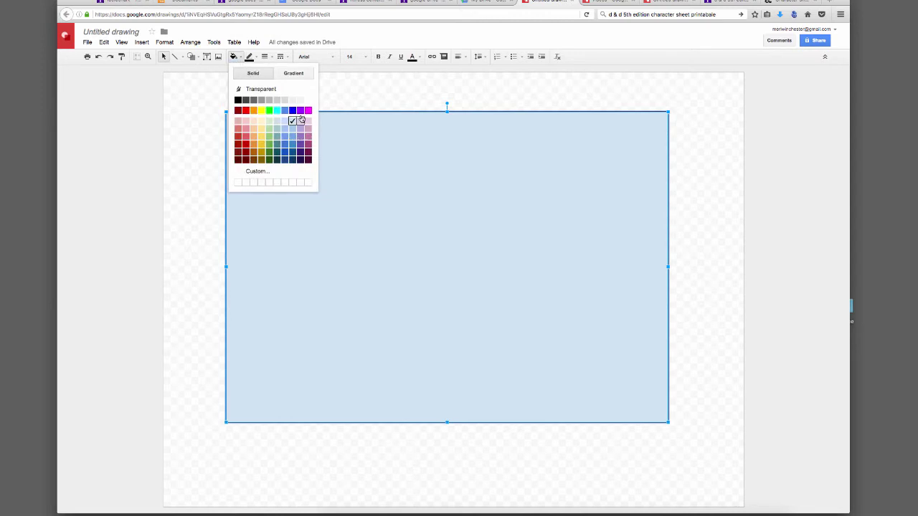
{"action": "left_click", "coordinate": [307, 101]}
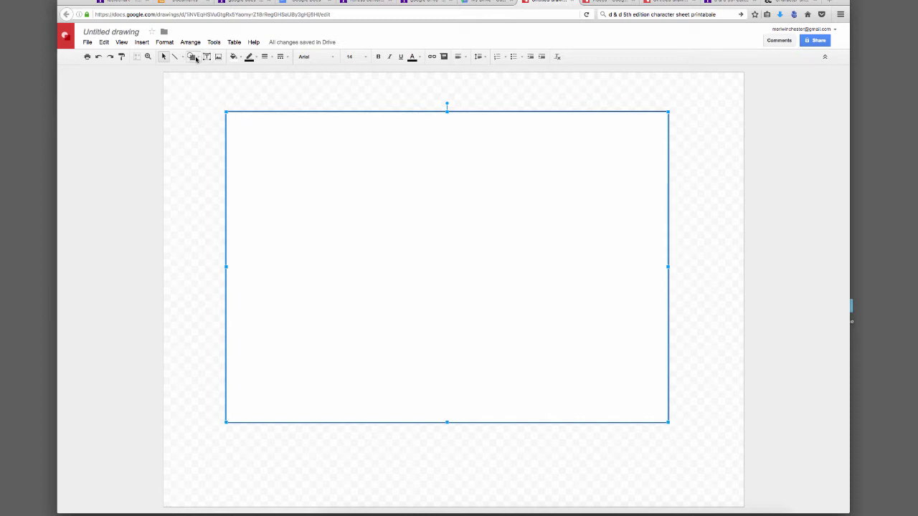
Step: Draw a wide header rectangle across the frame's top and type the owner's portfolio title in it
{"action": "left_click", "coordinate": [195, 58]}
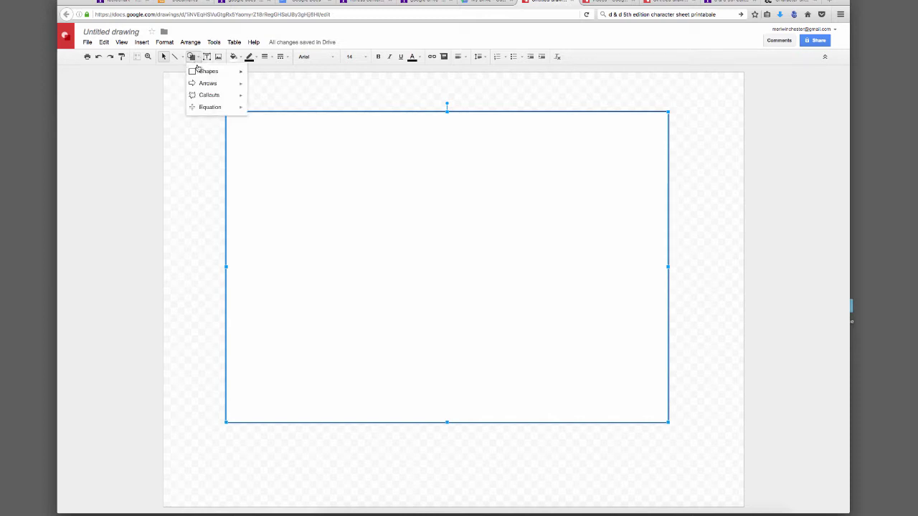
{"action": "left_click", "coordinate": [252, 76]}
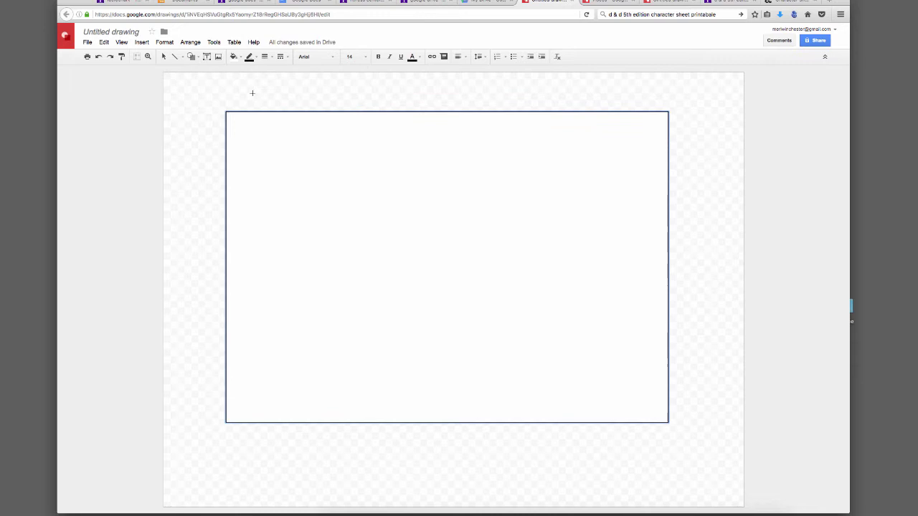
{"action": "left_click_drag", "start_coordinate": [231, 117], "coordinate": [661, 169]}
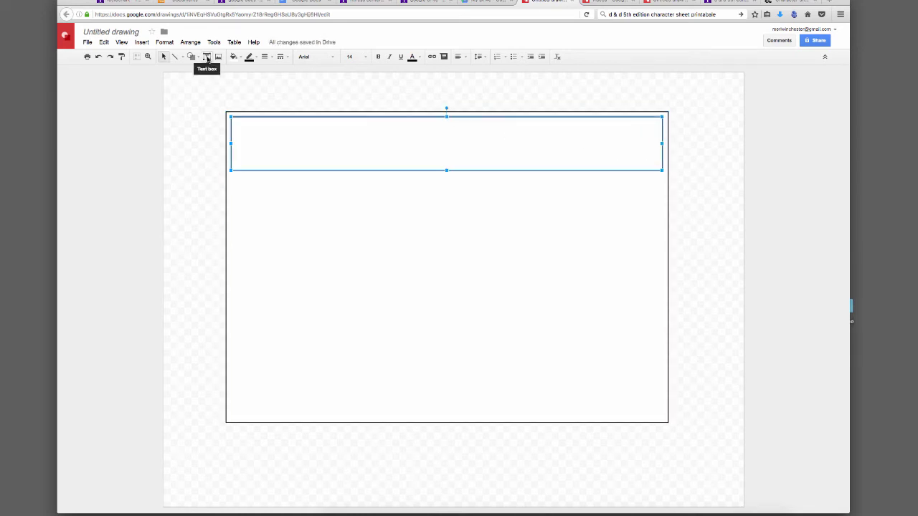
{"action": "right_click", "coordinate": [377, 143]}
{"action": "left_click", "coordinate": [403, 209]}
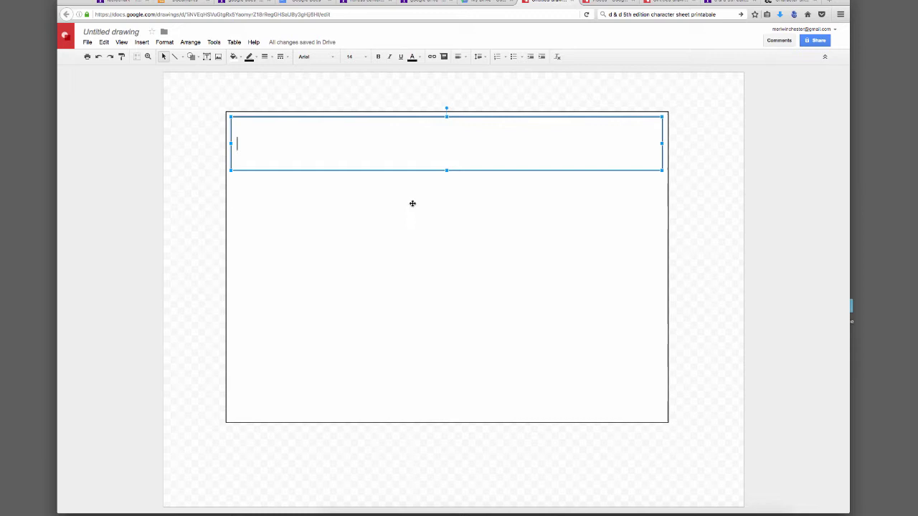
{"action": "type", "text": "Meri"}
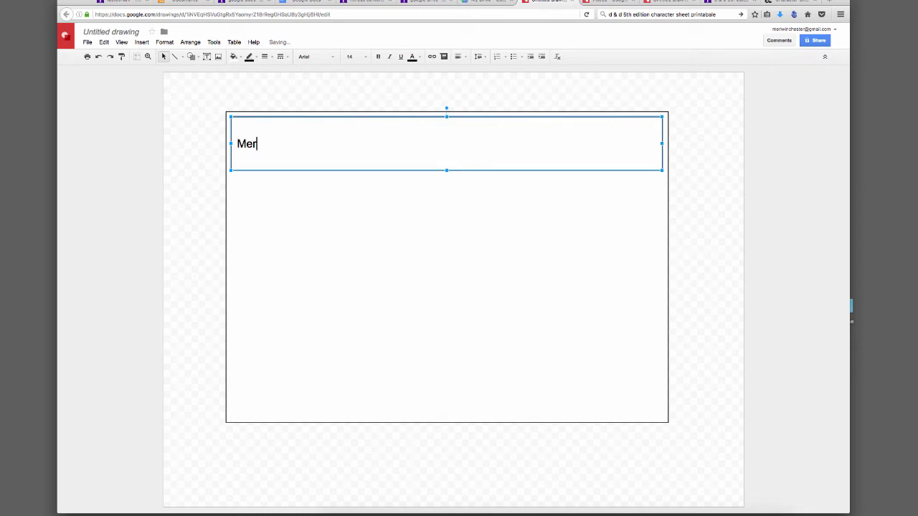
{"action": "type", "text": "'s Portfolio"}
Step: Center the header title and set its font size to 30
{"action": "left_click", "coordinate": [464, 57]}
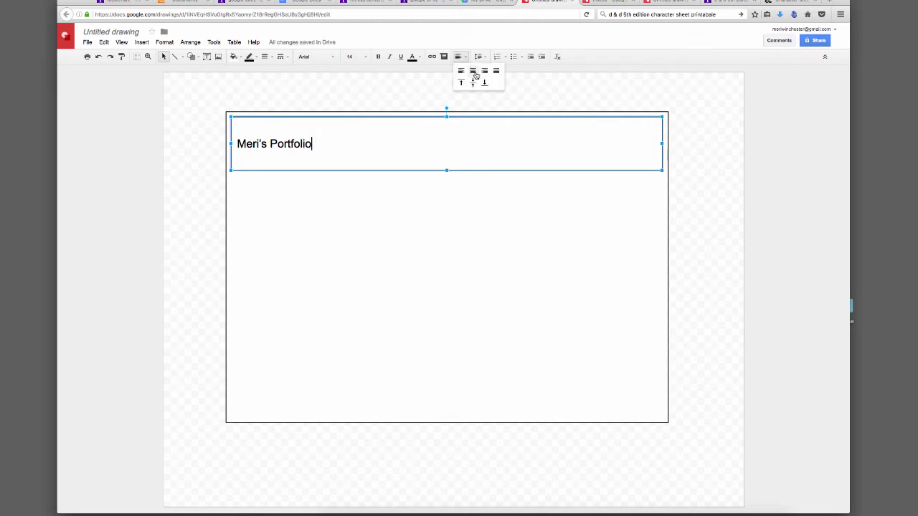
{"action": "left_click", "coordinate": [476, 76]}
{"action": "left_click_drag", "start_coordinate": [486, 143], "coordinate": [409, 144]}
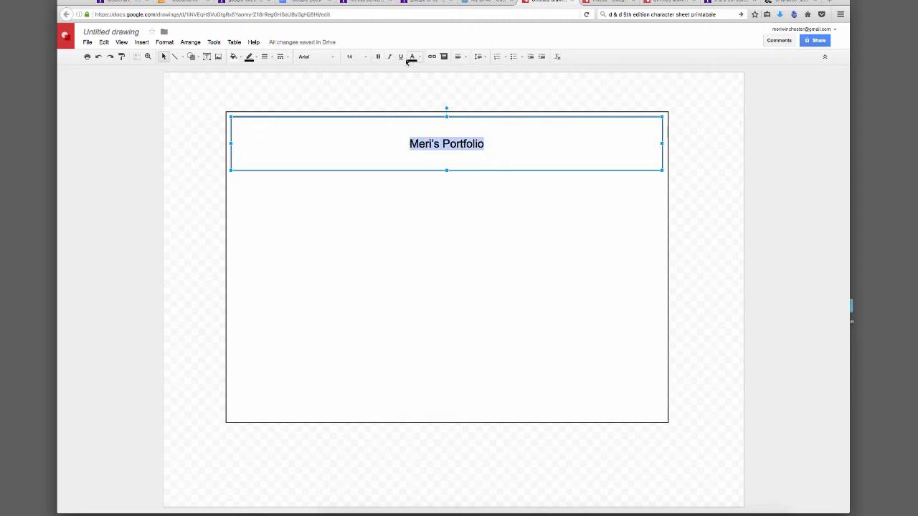
{"action": "left_click", "coordinate": [365, 56]}
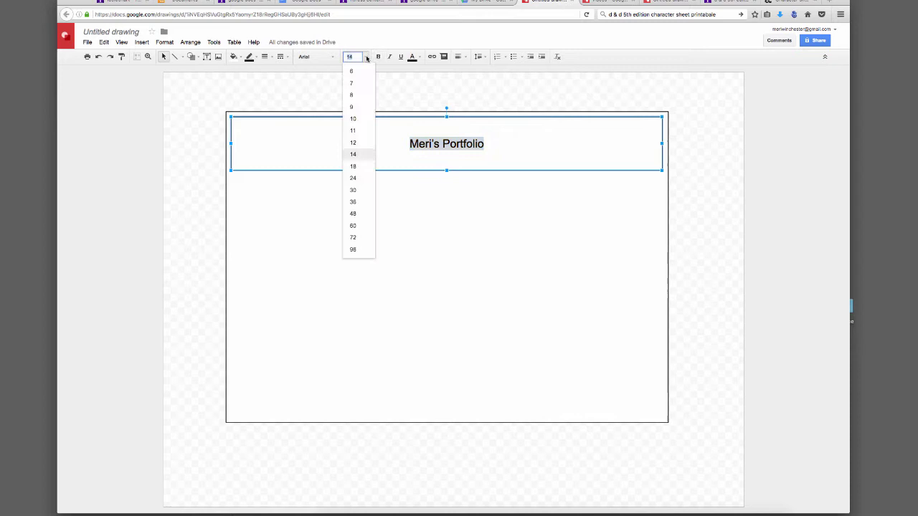
{"action": "left_click", "coordinate": [357, 189]}
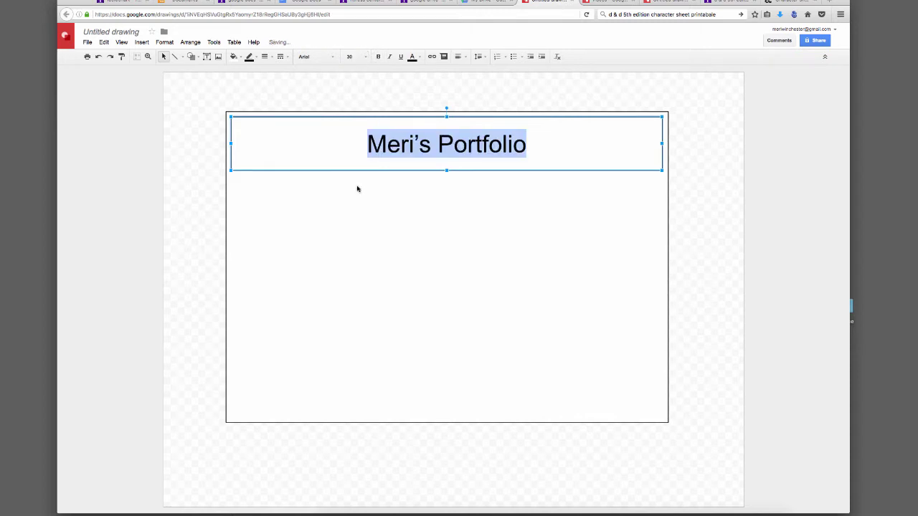
{"action": "left_click", "coordinate": [377, 199]}
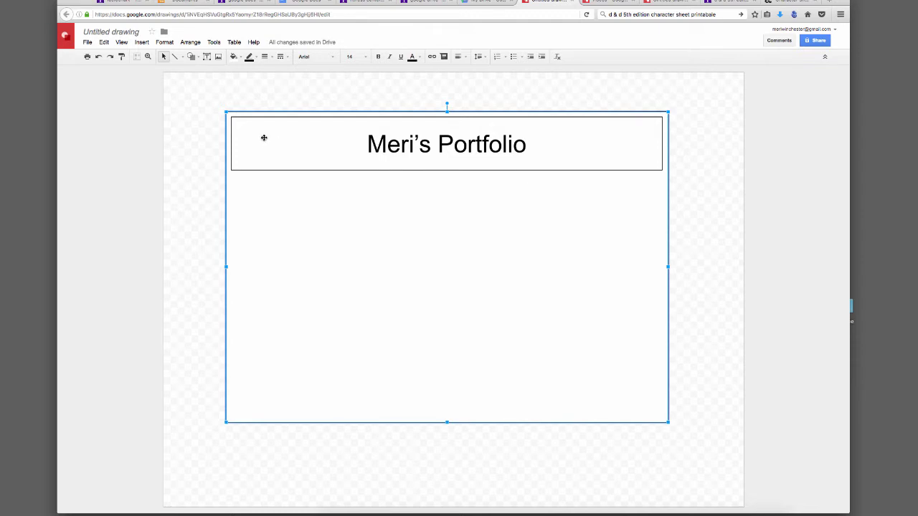
Step: Draw a small box at the header's left end and cross it with two diagonal lines
{"action": "left_click", "coordinate": [208, 59]}
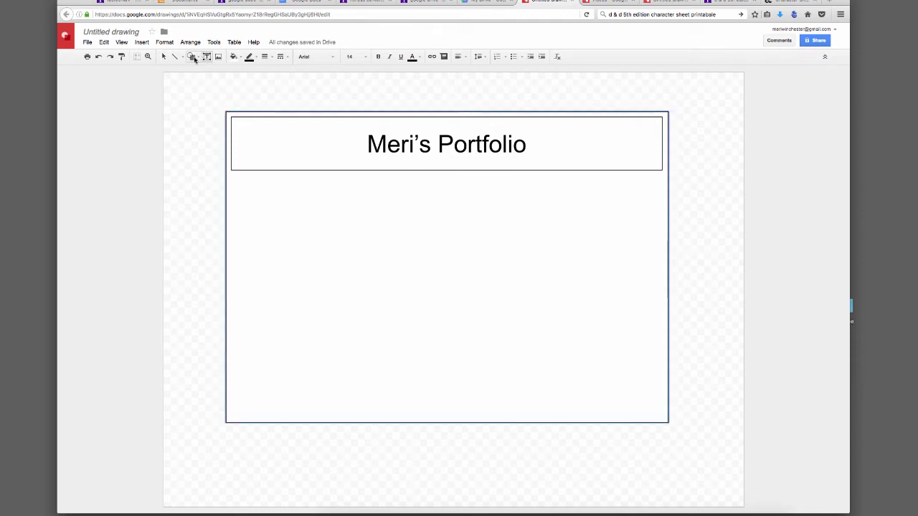
{"action": "left_click", "coordinate": [192, 57]}
{"action": "mouse_move", "coordinate": [213, 72]}
{"action": "left_click", "coordinate": [254, 76]}
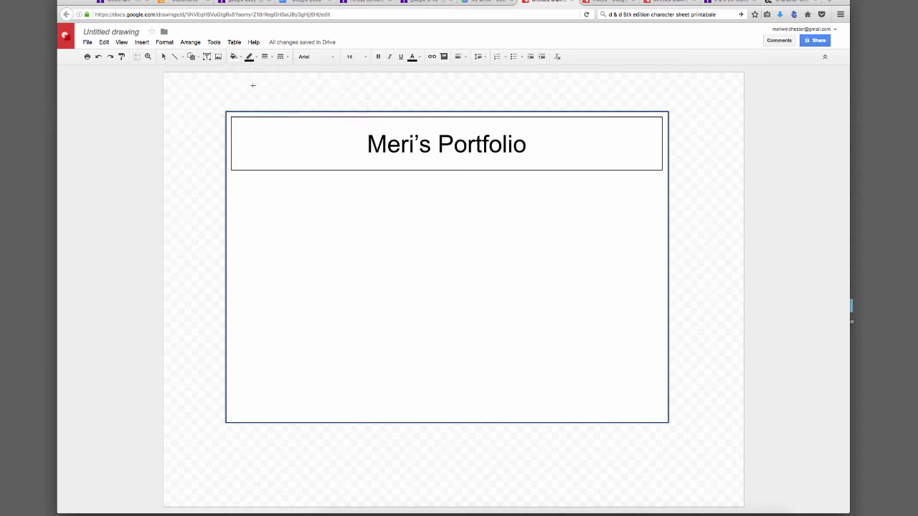
{"action": "left_click_drag", "start_coordinate": [269, 130], "coordinate": [307, 164]}
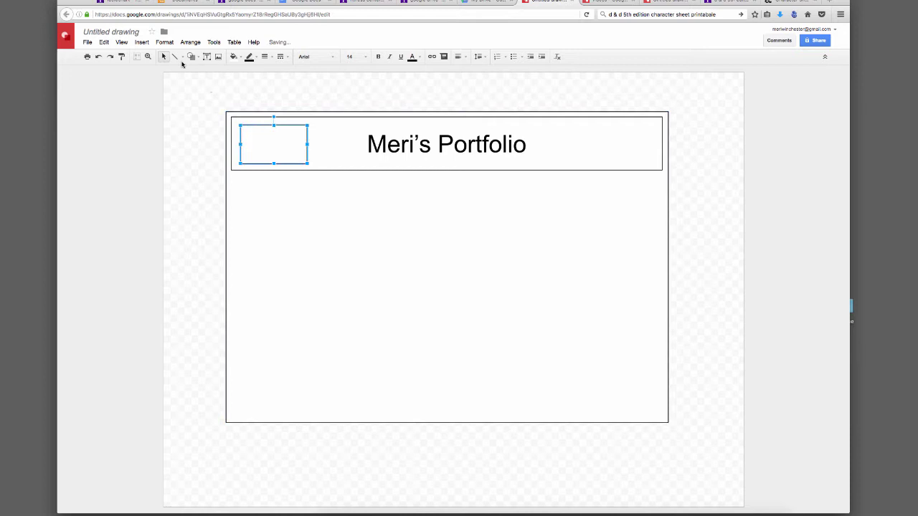
{"action": "left_click", "coordinate": [241, 126]}
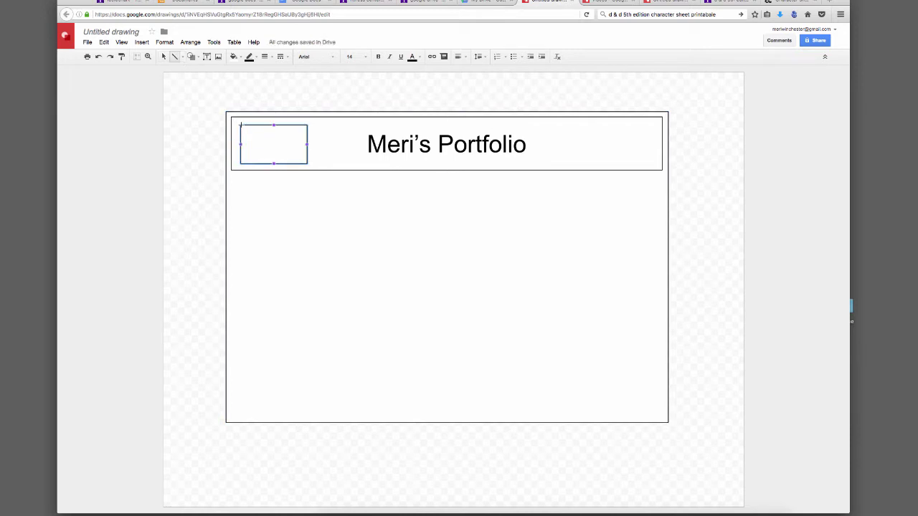
{"action": "left_click_drag", "start_coordinate": [241, 125], "coordinate": [307, 164]}
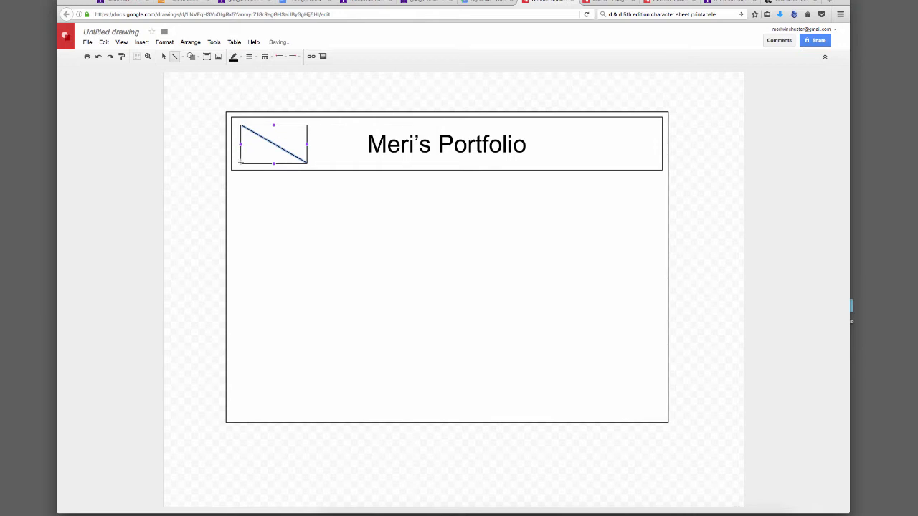
{"action": "left_click_drag", "start_coordinate": [241, 164], "coordinate": [308, 127]}
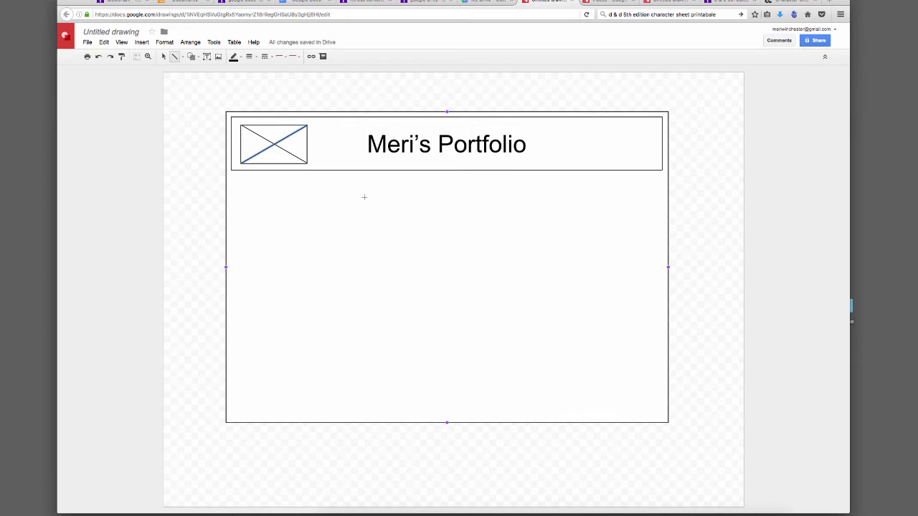
{"action": "left_click", "coordinate": [207, 56]}
Step: Draw a small rounded rectangle just below the header
{"action": "left_click", "coordinate": [191, 56]}
{"action": "mouse_move", "coordinate": [215, 71]}
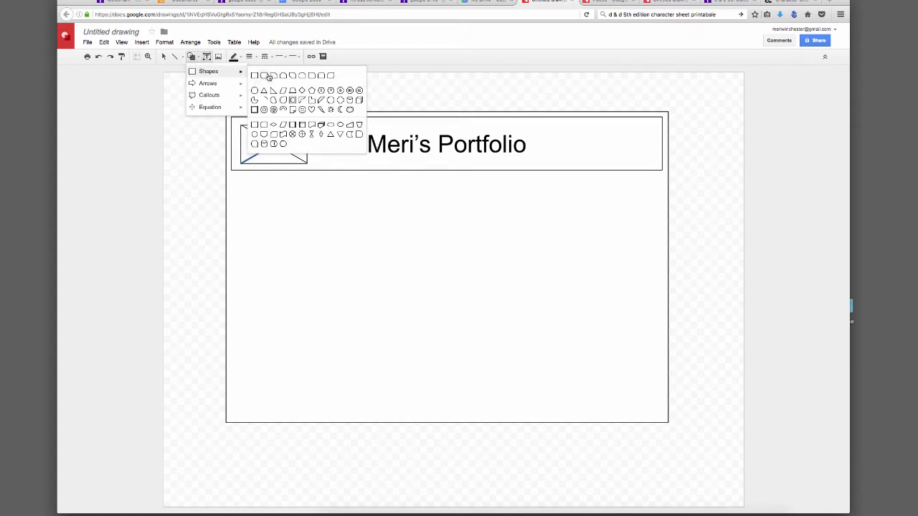
{"action": "left_click", "coordinate": [265, 75]}
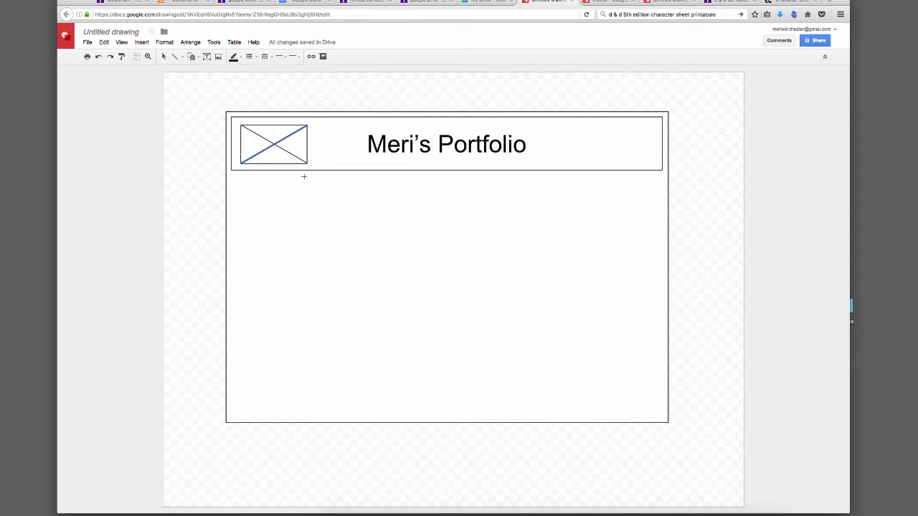
{"action": "left_click_drag", "start_coordinate": [304, 177], "coordinate": [363, 198]}
Step: Label the rounded box 'Home' and center the text
{"action": "right_click", "coordinate": [346, 192]}
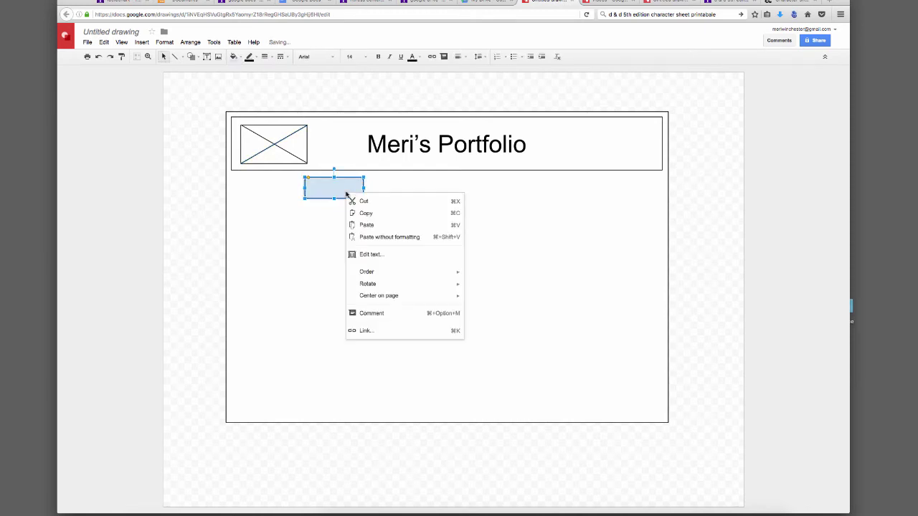
{"action": "left_click", "coordinate": [371, 257]}
{"action": "type", "text": "HOme"}
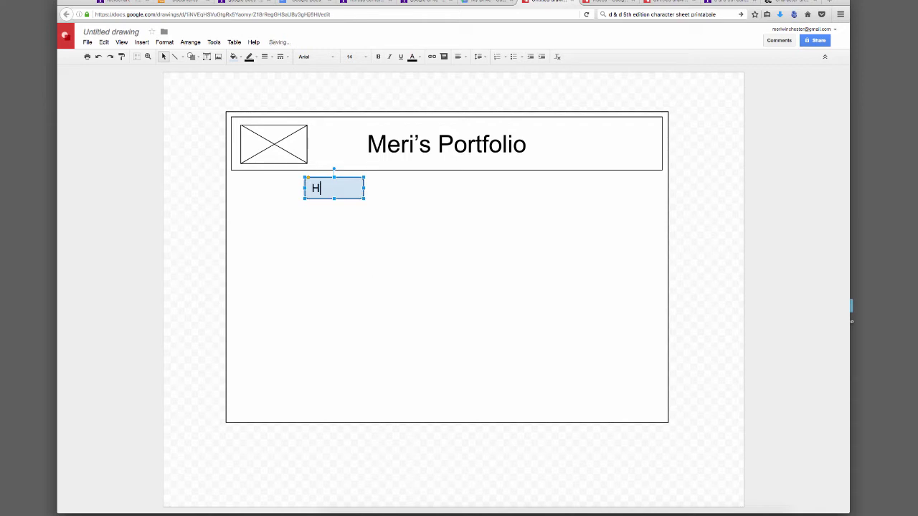
{"action": "key", "text": "BackSpace"}
{"action": "key", "text": "BackSpace"}
{"action": "key", "text": "BackSpace"}
{"action": "type", "text": "p"}
{"action": "key", "text": "BackSpace"}
{"action": "type", "text": "ome"}
{"action": "left_click", "coordinate": [464, 57]}
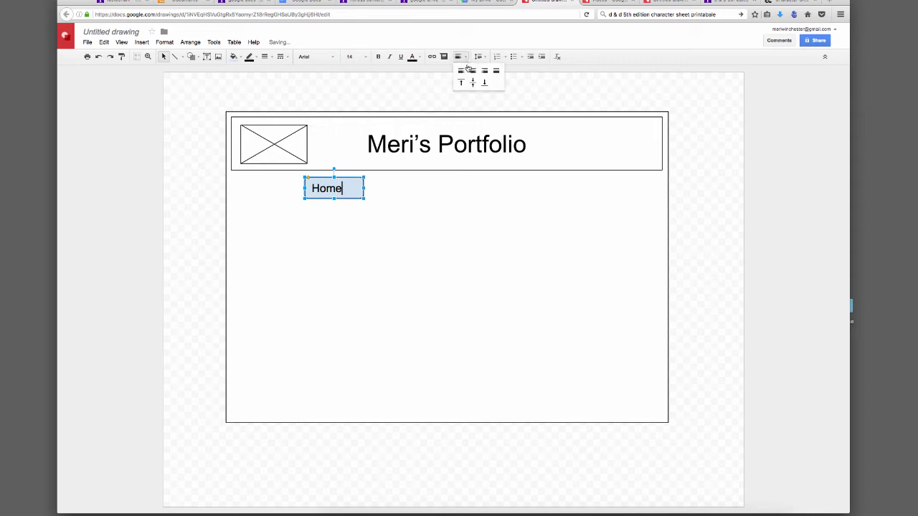
{"action": "left_click", "coordinate": [470, 69]}
{"action": "left_click", "coordinate": [393, 198]}
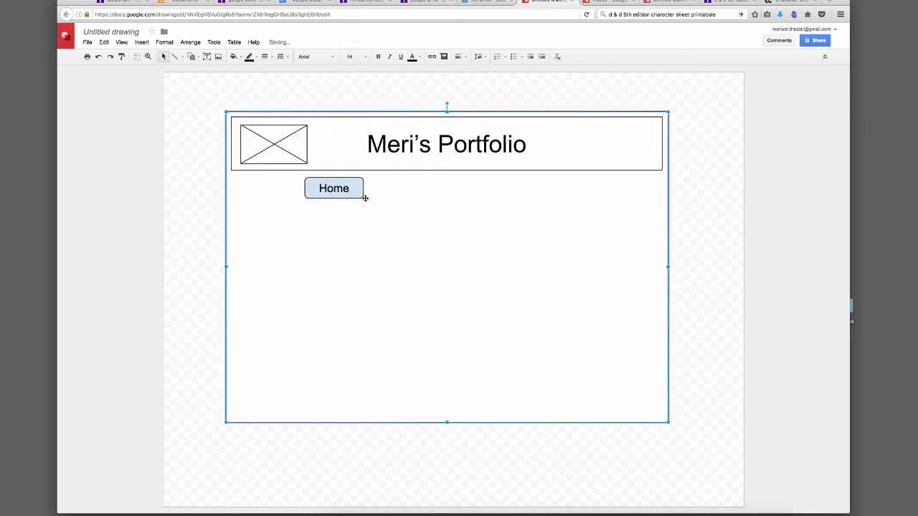
{"action": "left_click", "coordinate": [358, 195]}
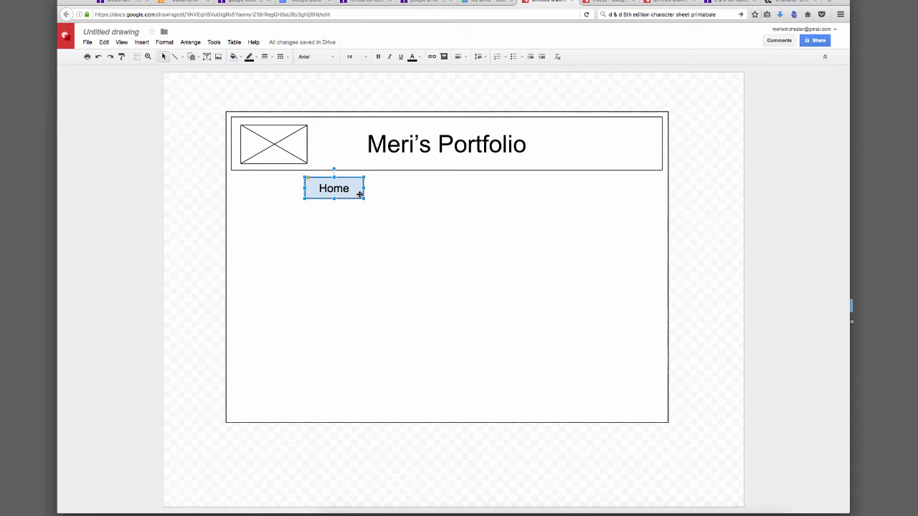
Step: Duplicate the Home button twice and arrange the copies in a row beside it
{"action": "key", "text": "ctrl+d"}
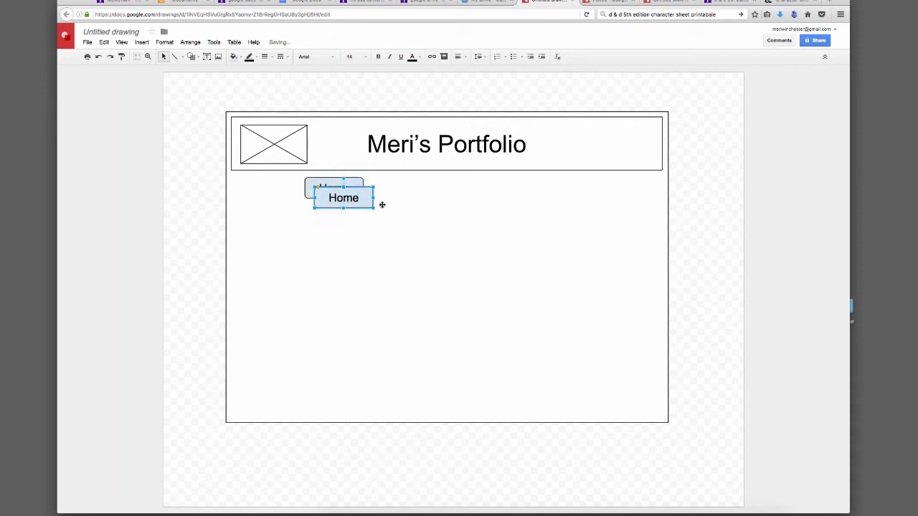
{"action": "key", "text": "ctrl+d"}
{"action": "left_click_drag", "start_coordinate": [369, 198], "coordinate": [518, 179]}
{"action": "left_click_drag", "start_coordinate": [369, 189], "coordinate": [444, 181]}
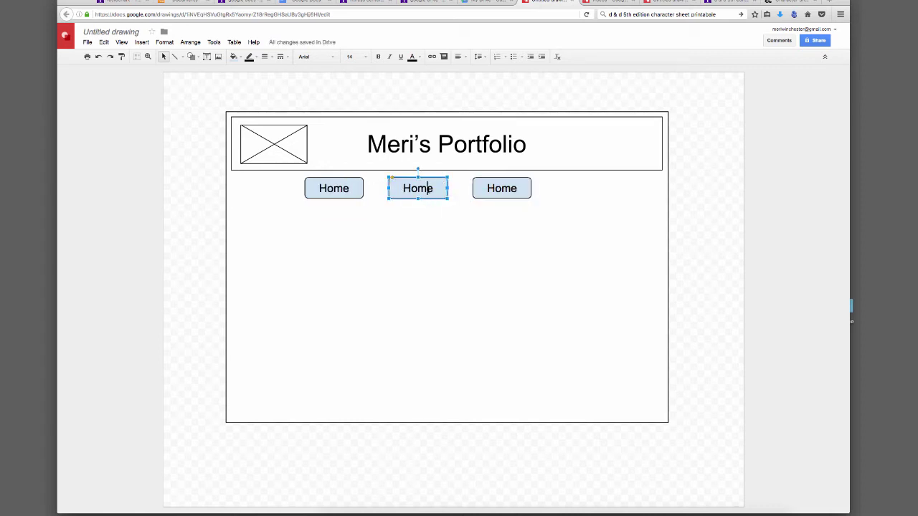
Step: Relabel the copies 'Videos' and 'Web Sites', widen Web Sites, and shift Videos right
{"action": "double_click", "coordinate": [429, 188]}
{"action": "type", "text": "Videos"}
{"action": "left_click", "coordinate": [502, 188]}
{"action": "left_click_drag", "start_coordinate": [520, 188], "coordinate": [480, 188]}
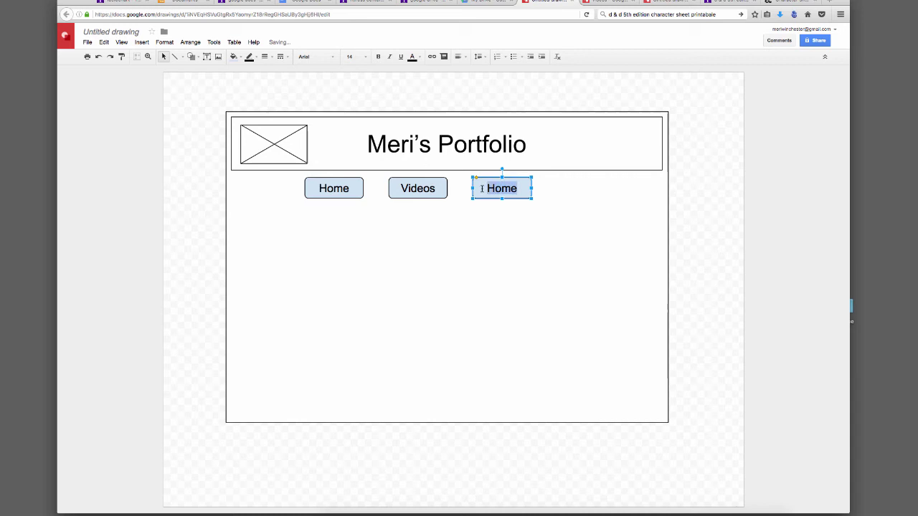
{"action": "type", "text": "Web "}
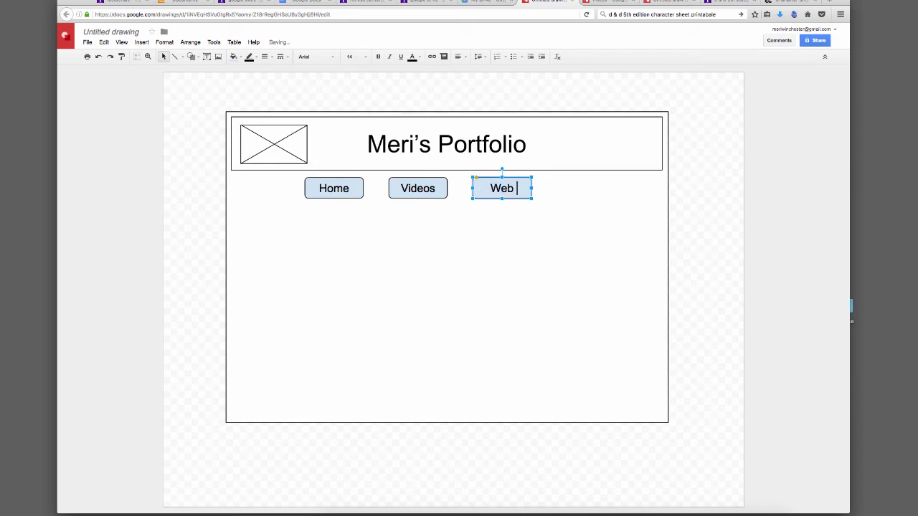
{"action": "type", "text": "Sites"}
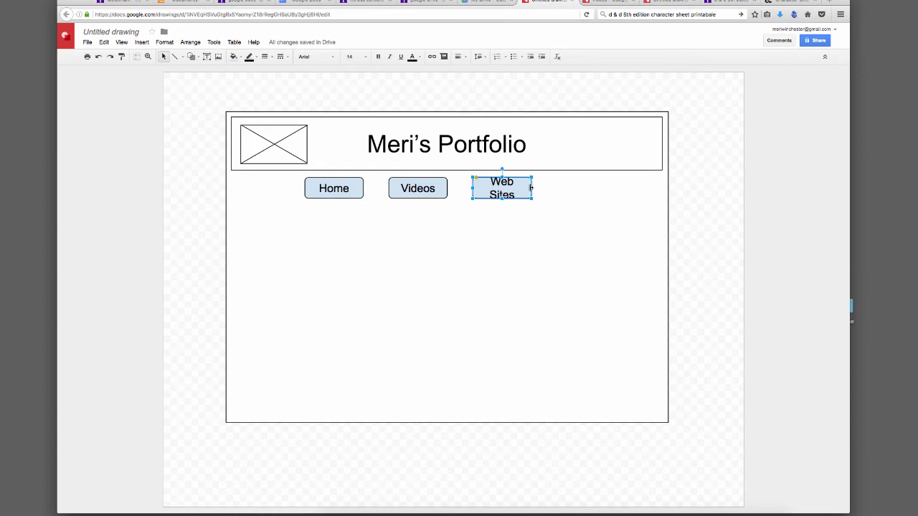
{"action": "left_click_drag", "start_coordinate": [531, 188], "coordinate": [550, 179]}
{"action": "left_click", "coordinate": [528, 211]}
{"action": "left_click", "coordinate": [514, 199]}
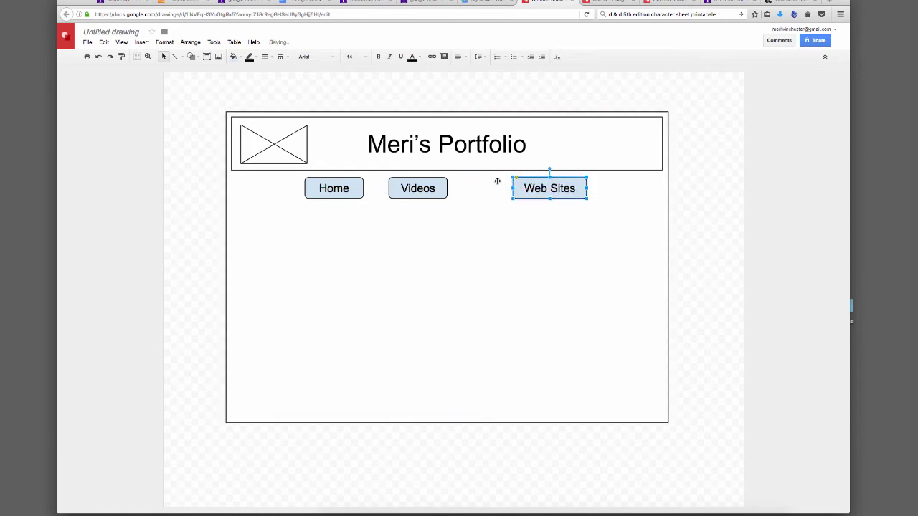
{"action": "left_click_drag", "start_coordinate": [438, 182], "coordinate": [462, 177]}
Step: Set the Home, Videos and Web Sites buttons' fill to white, one by one
{"action": "left_click", "coordinate": [358, 190]}
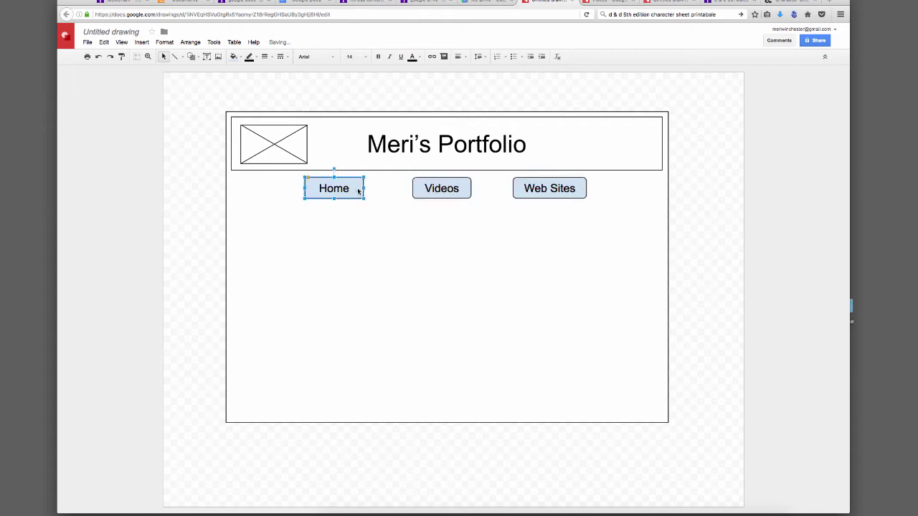
{"action": "left_click", "coordinate": [234, 56]}
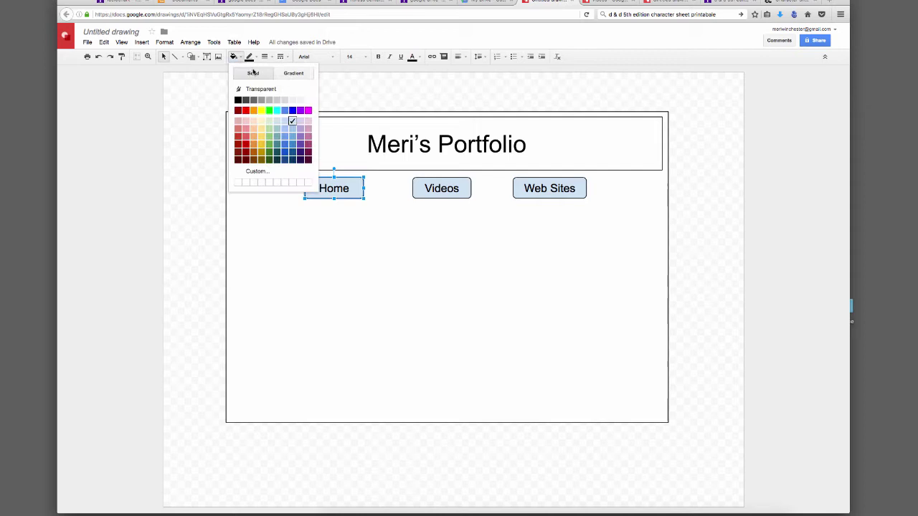
{"action": "left_click", "coordinate": [307, 100]}
{"action": "left_click", "coordinate": [470, 188]}
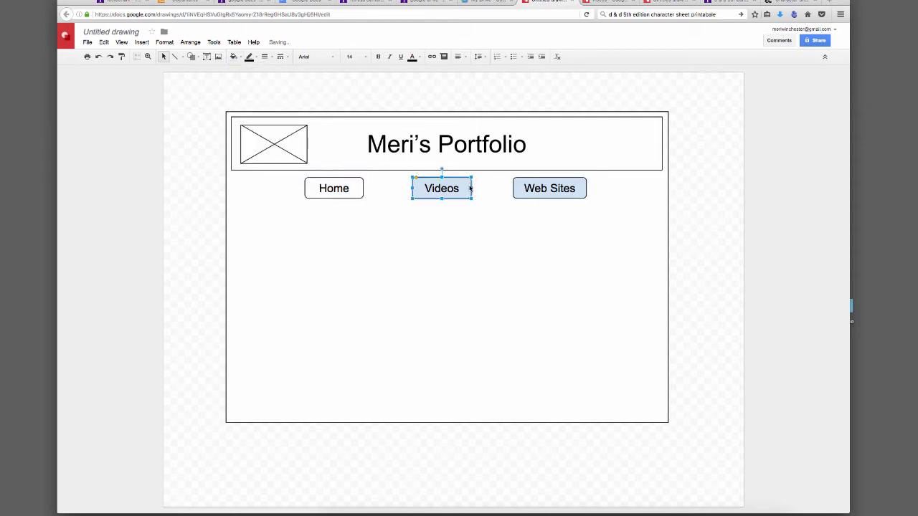
{"action": "left_click", "coordinate": [241, 61]}
{"action": "left_click", "coordinate": [308, 100]}
{"action": "left_click", "coordinate": [559, 181]}
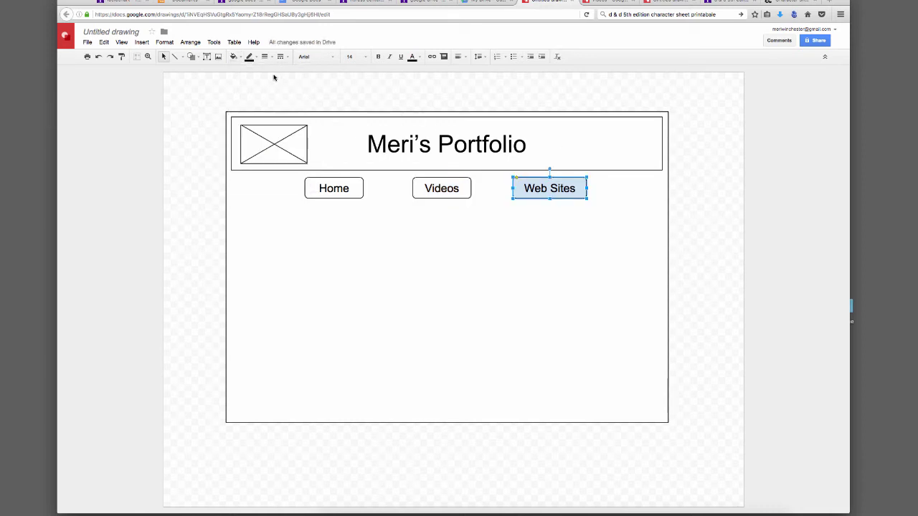
{"action": "left_click", "coordinate": [234, 57]}
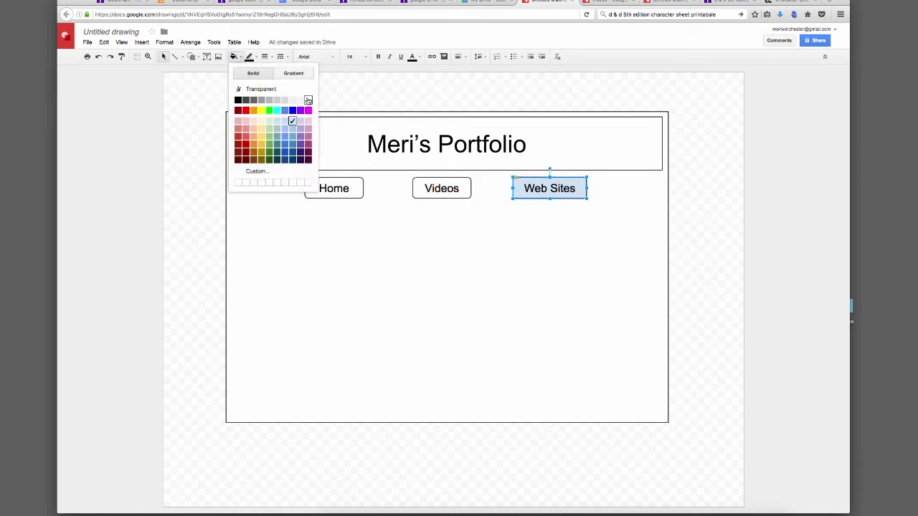
{"action": "left_click", "coordinate": [308, 100]}
{"action": "left_click", "coordinate": [361, 212]}
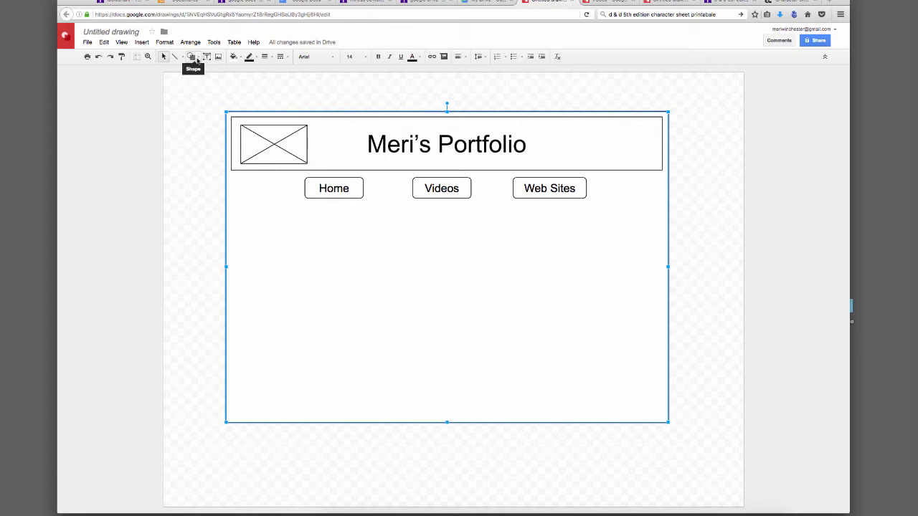
Step: Draw an X-crossed placeholder rectangle below Home and a text box to its right
{"action": "left_click", "coordinate": [194, 59]}
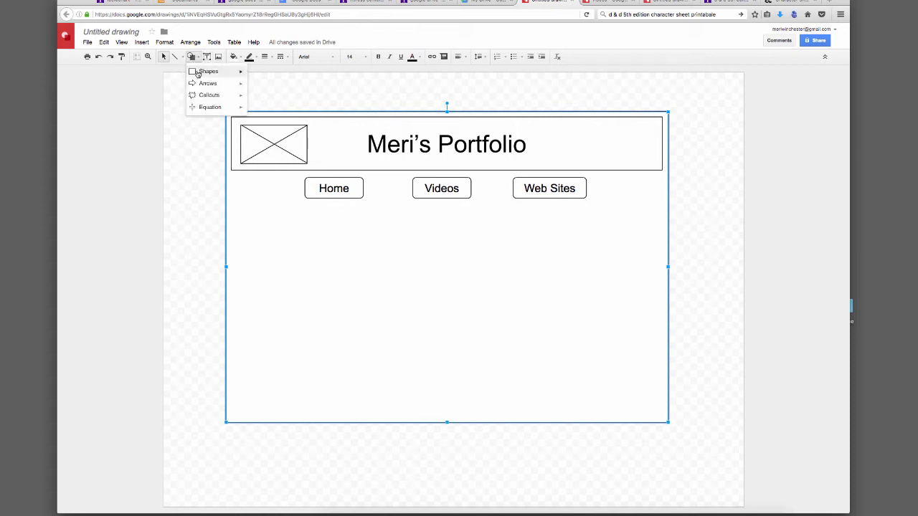
{"action": "mouse_move", "coordinate": [197, 74]}
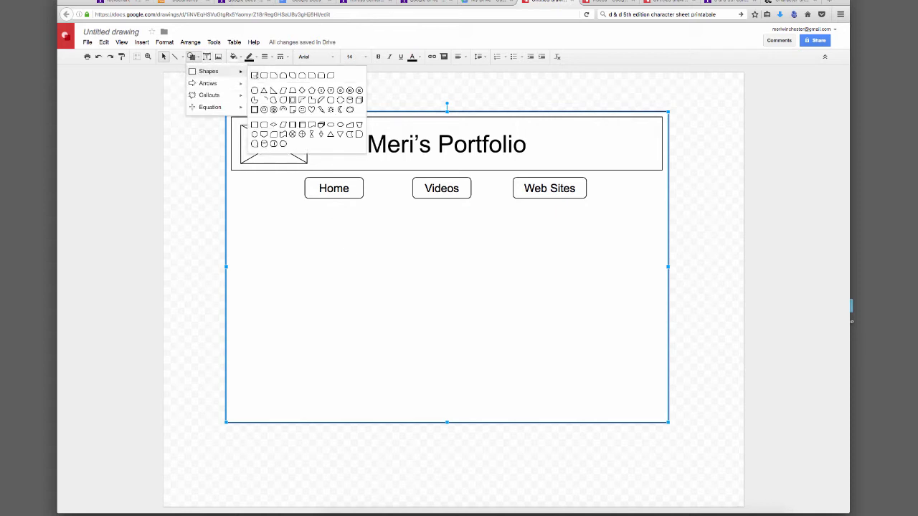
{"action": "left_click", "coordinate": [254, 76]}
{"action": "left_click_drag", "start_coordinate": [271, 231], "coordinate": [416, 395]}
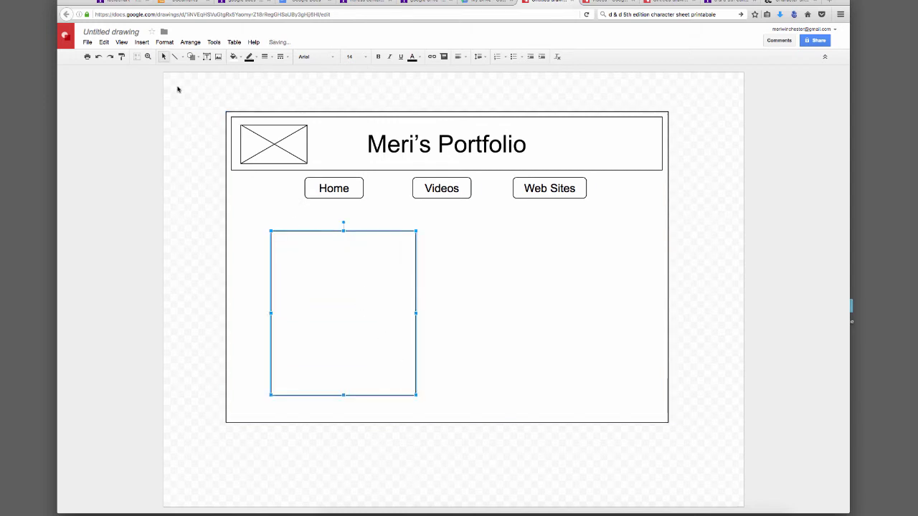
{"action": "left_click", "coordinate": [175, 56]}
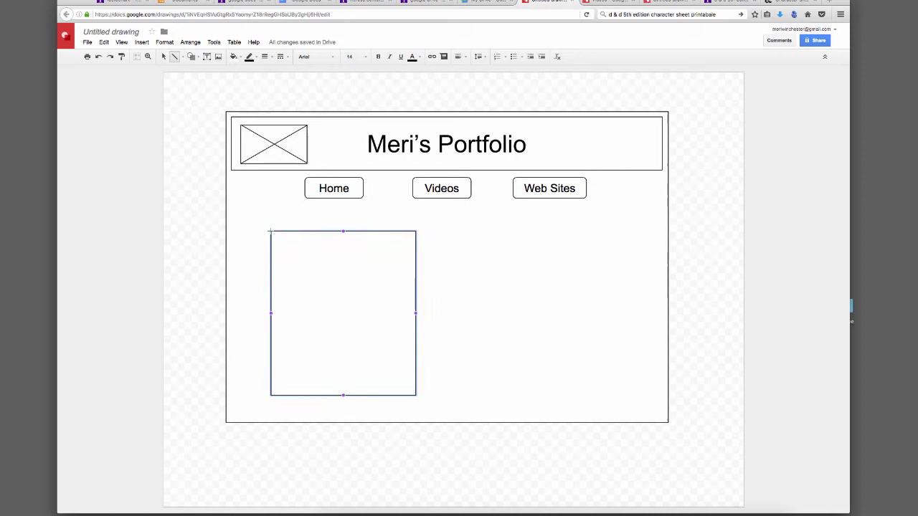
{"action": "left_click_drag", "start_coordinate": [273, 233], "coordinate": [415, 394]}
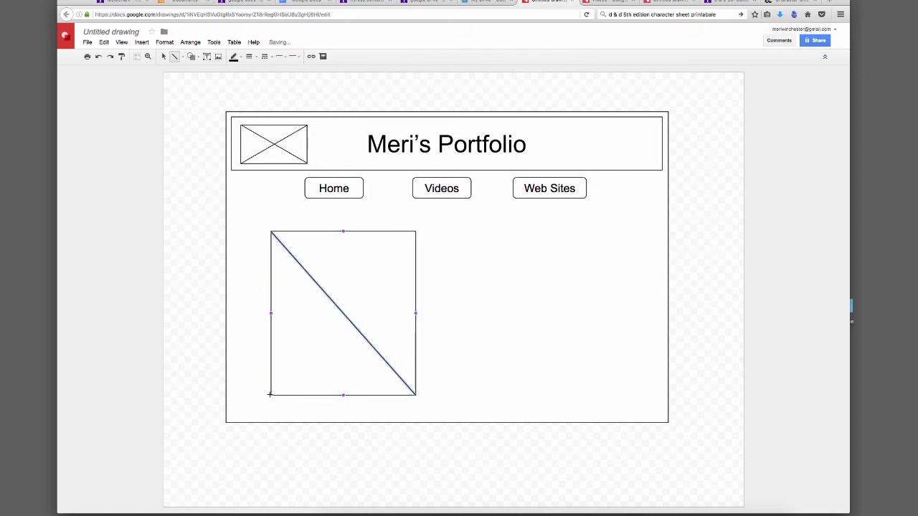
{"action": "left_click_drag", "start_coordinate": [270, 395], "coordinate": [416, 232]}
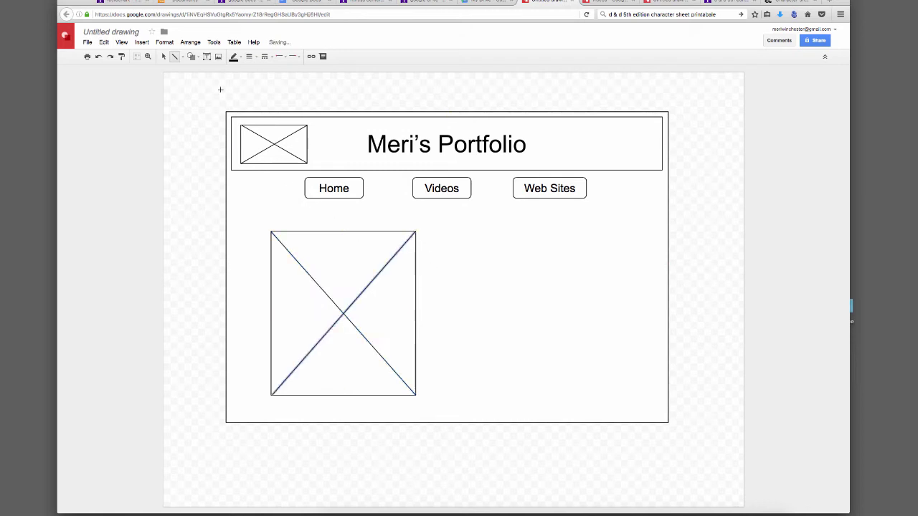
{"action": "left_click", "coordinate": [206, 56]}
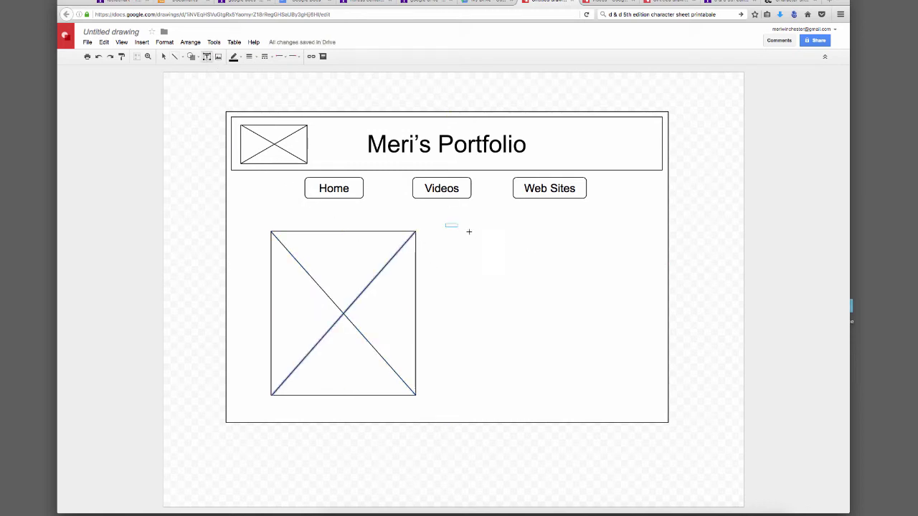
{"action": "left_click_drag", "start_coordinate": [469, 231], "coordinate": [650, 402]}
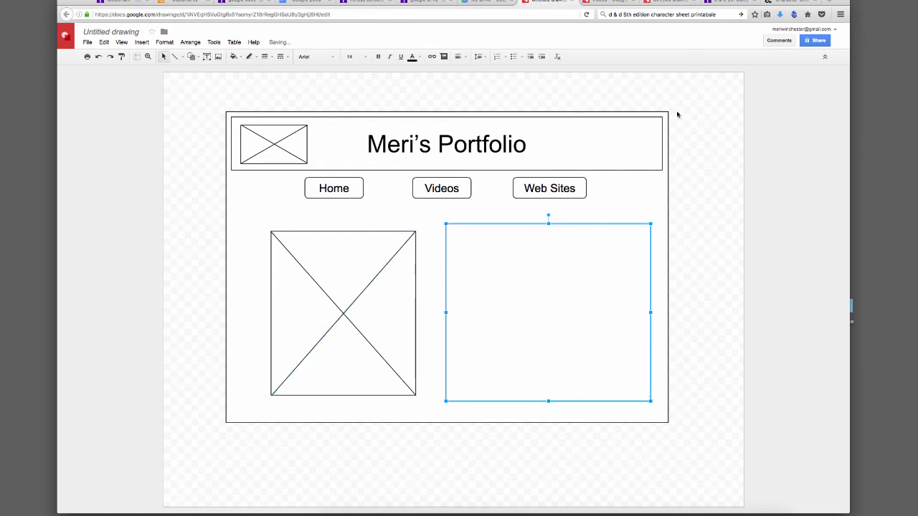
Step: Search 'lorem ip', generate Lorem Ipsum on lipsum.com and select the first two paragraphs
{"action": "left_click", "coordinate": [732, 2]}
{"action": "left_click", "coordinate": [714, 14]}
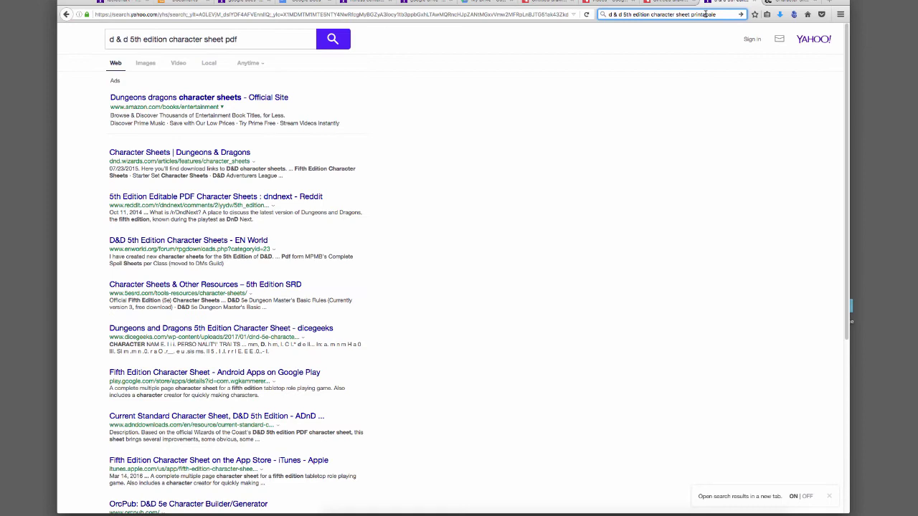
{"action": "type", "text": "lorem ip"}
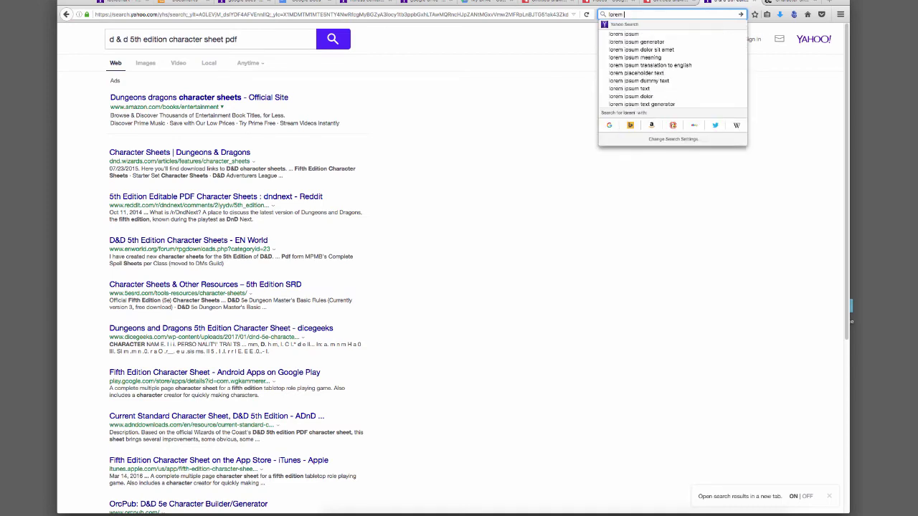
{"action": "key", "text": "Return"}
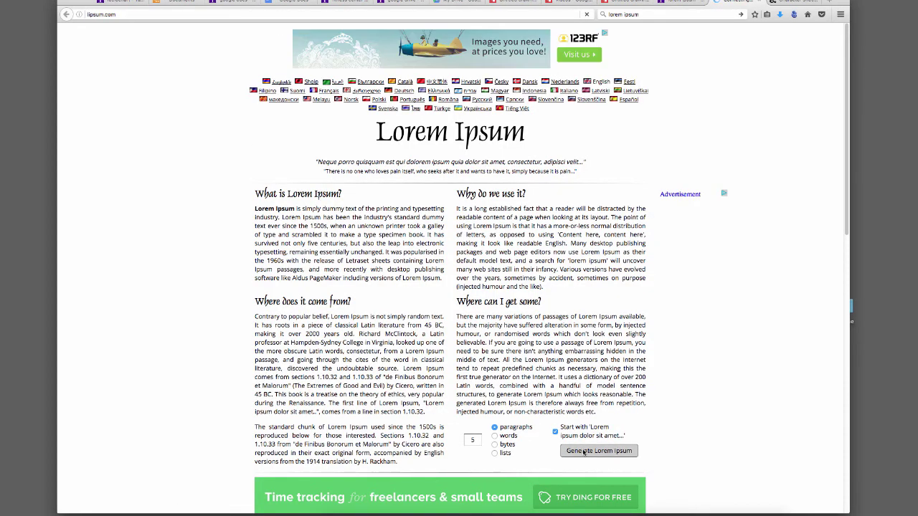
{"action": "left_click", "coordinate": [587, 452]}
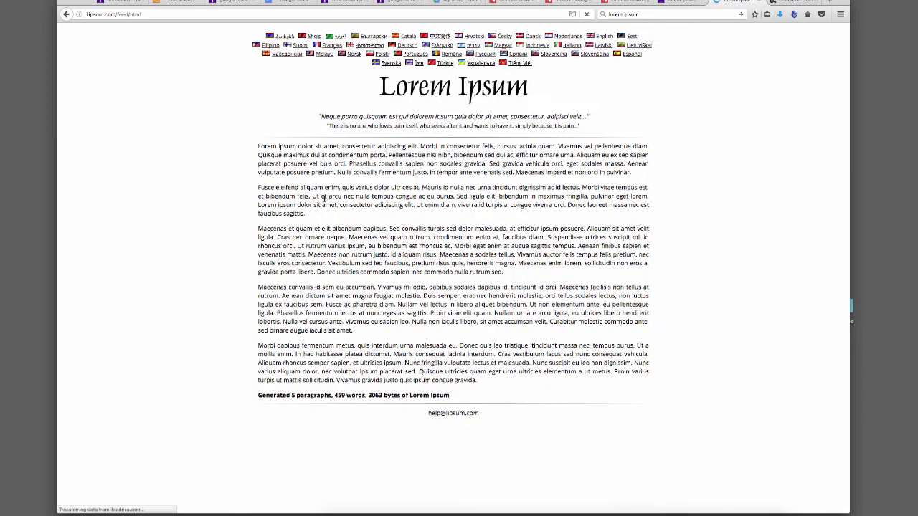
{"action": "left_click_drag", "start_coordinate": [256, 191], "coordinate": [303, 260]}
{"action": "key", "text": "ctrl+c"}
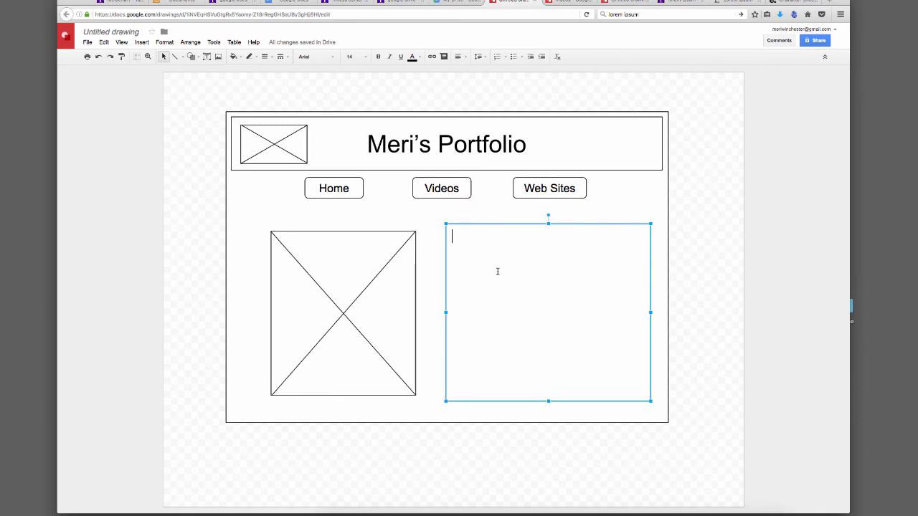
Step: Paste the lorem ipsum into the text box and delete everything after 'pretium.'
{"action": "key", "text": "ctrl+v"}
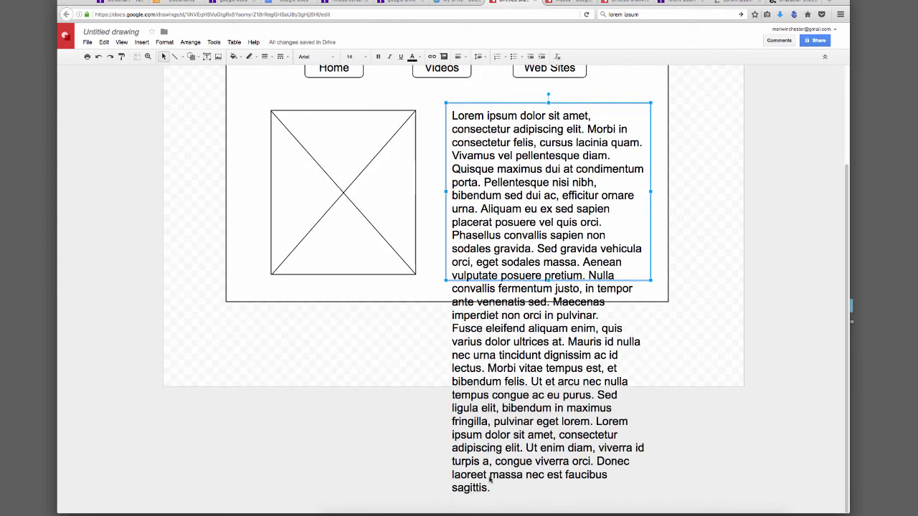
{"action": "left_click_drag", "start_coordinate": [490, 489], "coordinate": [586, 275]}
{"action": "key", "text": "BackSpace"}
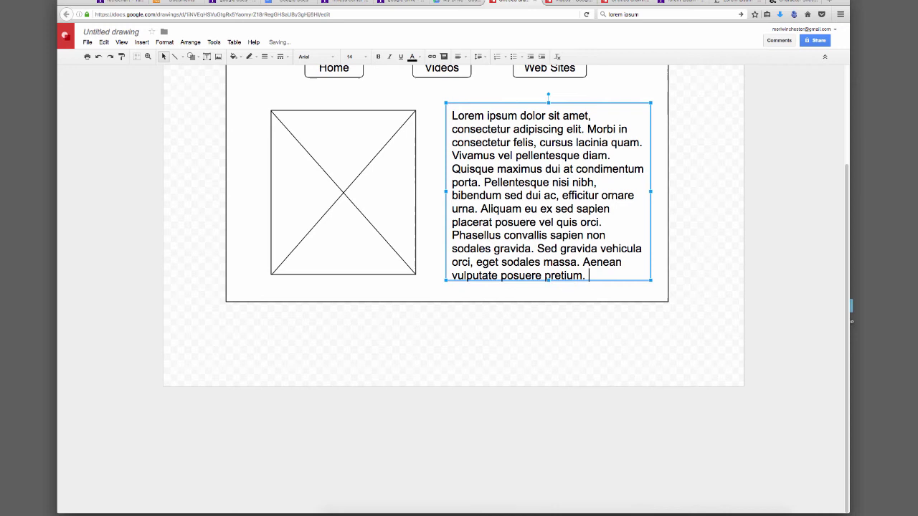
{"action": "scroll", "coordinate": [557, 237], "scroll_direction": "up", "scroll_amount": 3}
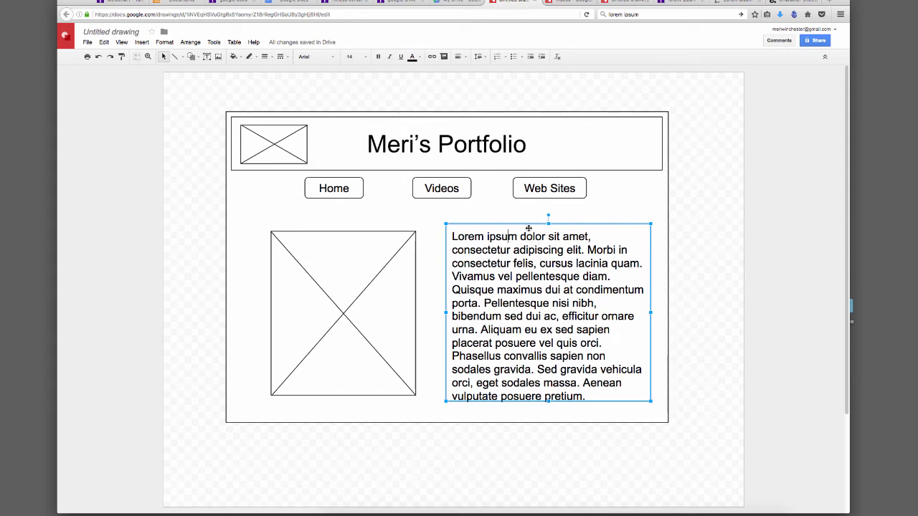
Step: Rename the drawing 'Home Page' and make a copy of it titled 'Video Page'
{"action": "left_click", "coordinate": [97, 31]}
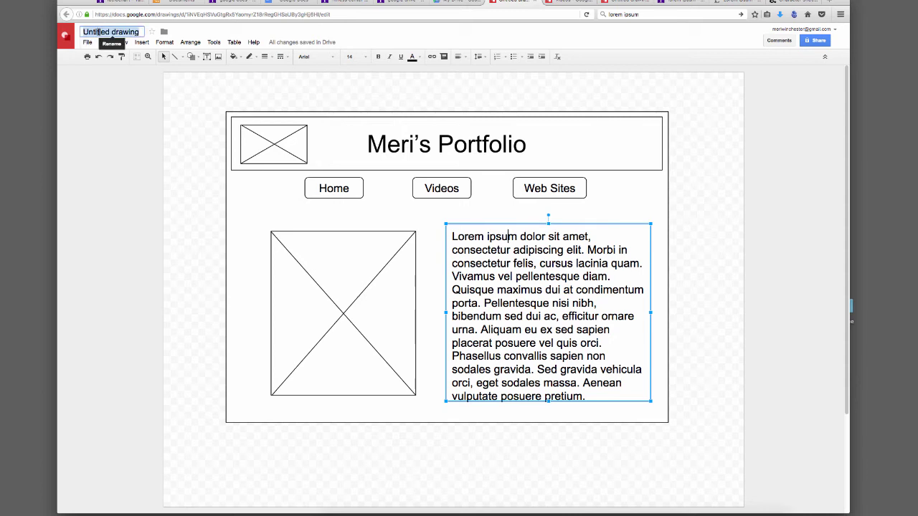
{"action": "type", "text": "Home"}
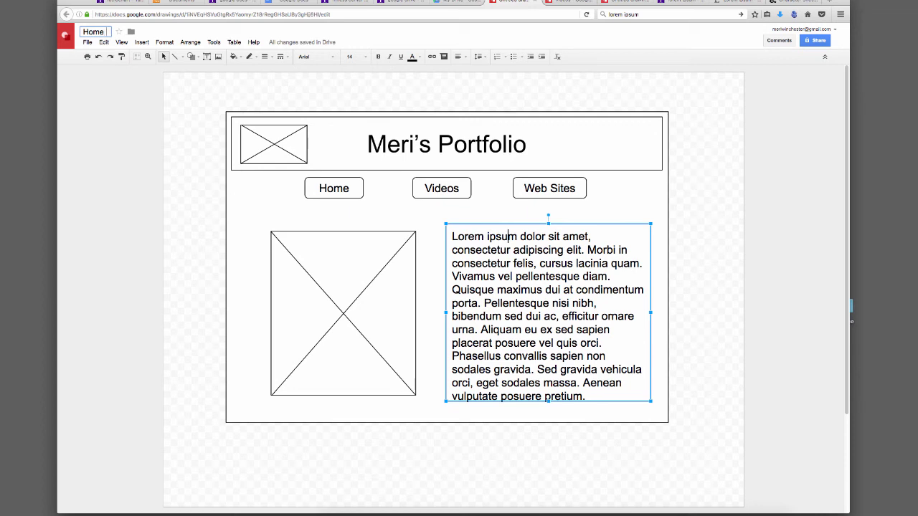
{"action": "type", "text": " Page"}
{"action": "left_click", "coordinate": [87, 41]}
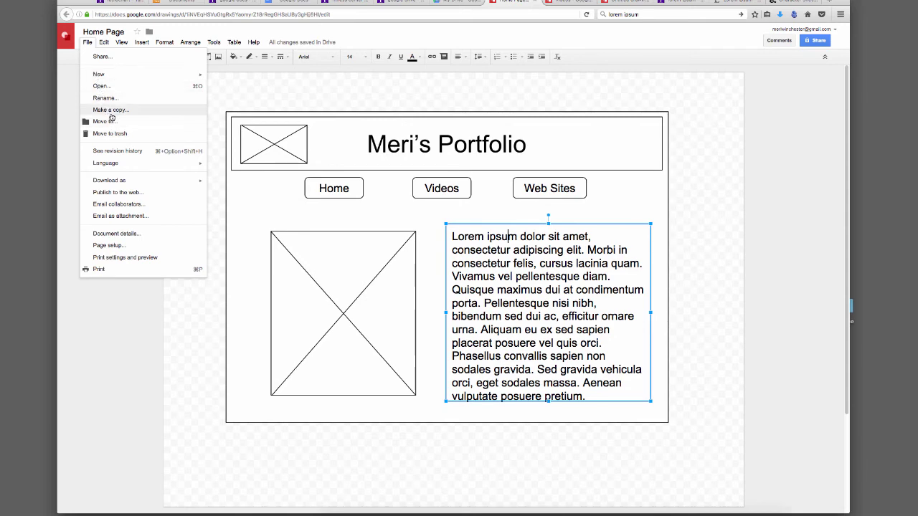
{"action": "left_click", "coordinate": [111, 112]}
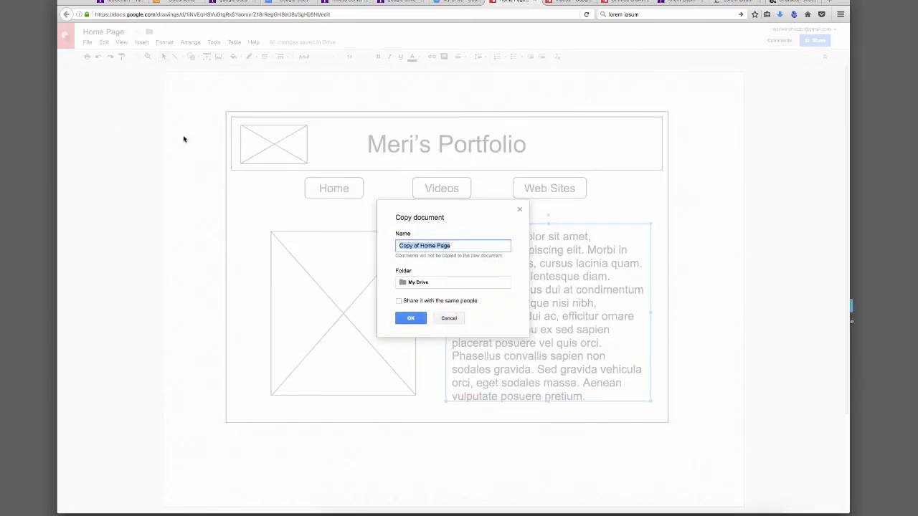
{"action": "type", "text": "Video Pa"}
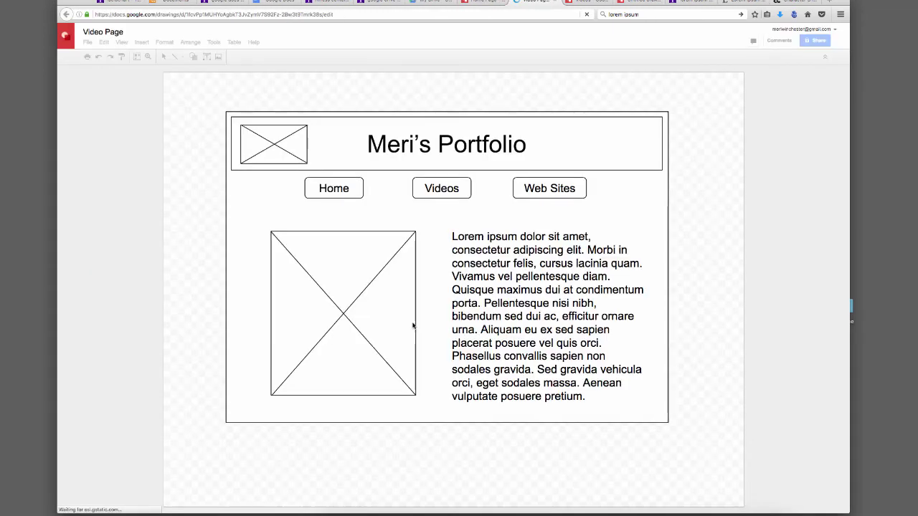
Step: Select the placeholder rectangle together with its X lines and bring up the Group action
{"action": "left_click", "coordinate": [415, 326]}
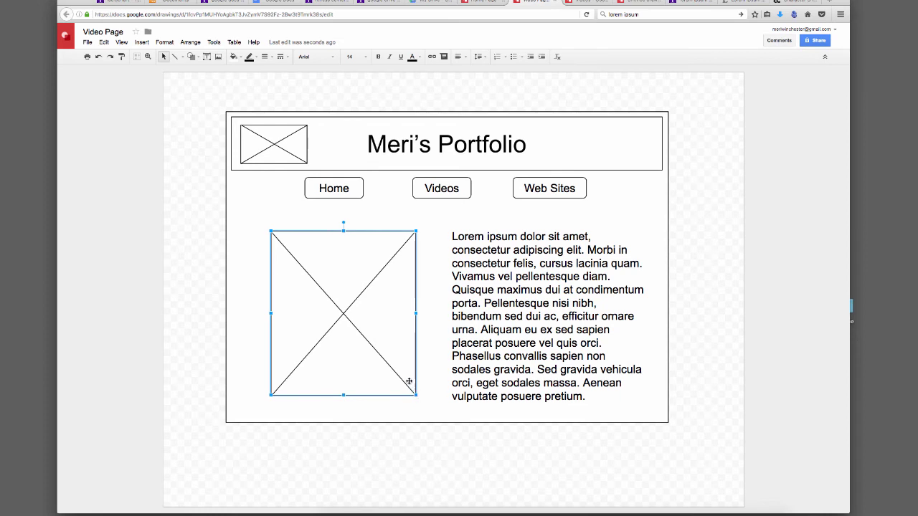
{"action": "left_click", "coordinate": [396, 374]}
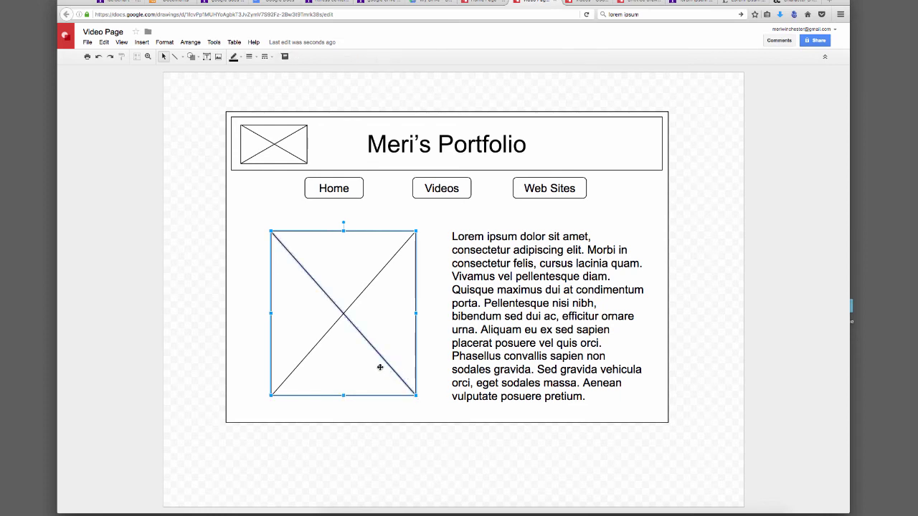
{"action": "right_click", "coordinate": [321, 344]}
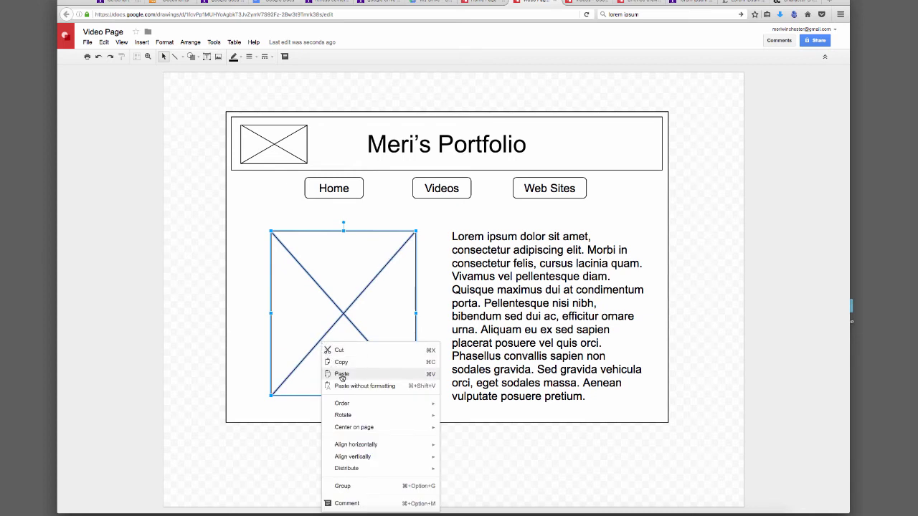
Step: Group the rectangle with its X lines and resize the placeholder into a shorter landscape box
{"action": "left_click", "coordinate": [348, 487]}
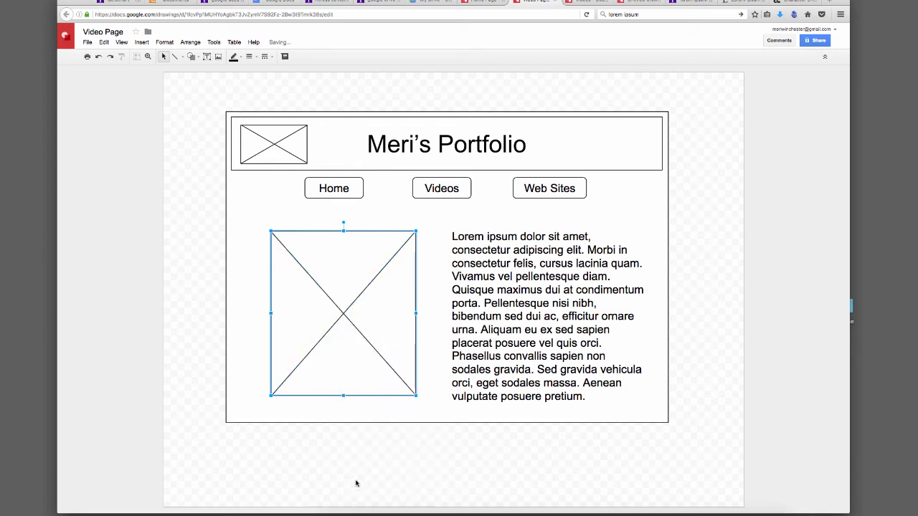
{"action": "left_click", "coordinate": [366, 421]}
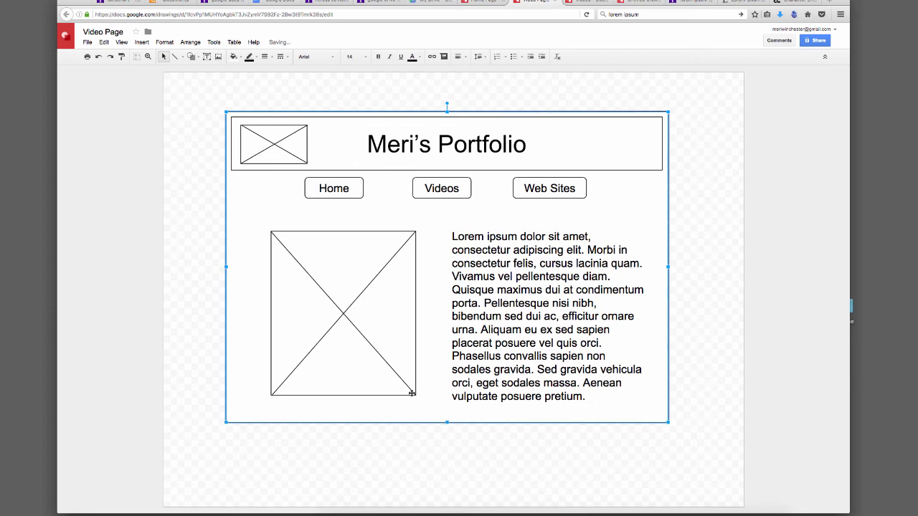
{"action": "left_click", "coordinate": [415, 394]}
{"action": "left_click_drag", "start_coordinate": [416, 396], "coordinate": [395, 370]}
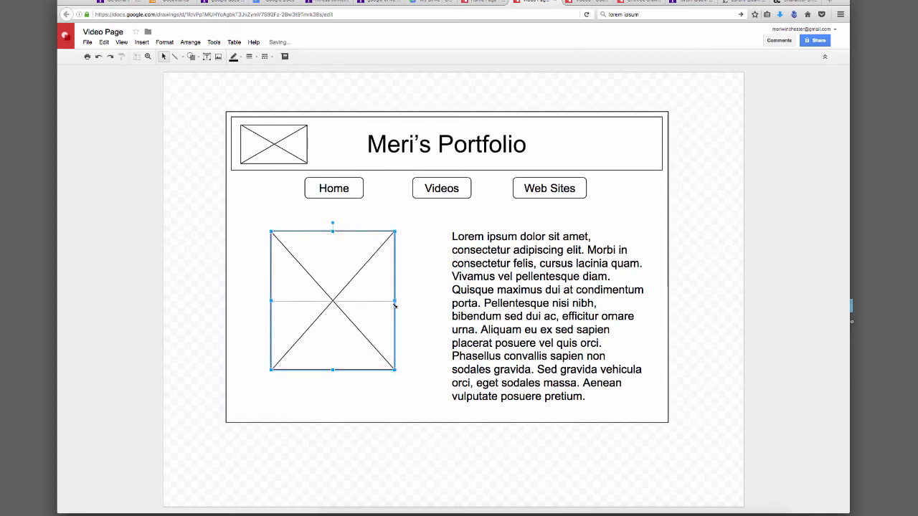
{"action": "left_click_drag", "start_coordinate": [395, 314], "coordinate": [396, 315]}
Step: Set the lorem ipsum paragraph to size 12 and delete the text from 'Pellentesque' onward
{"action": "left_click", "coordinate": [460, 263]}
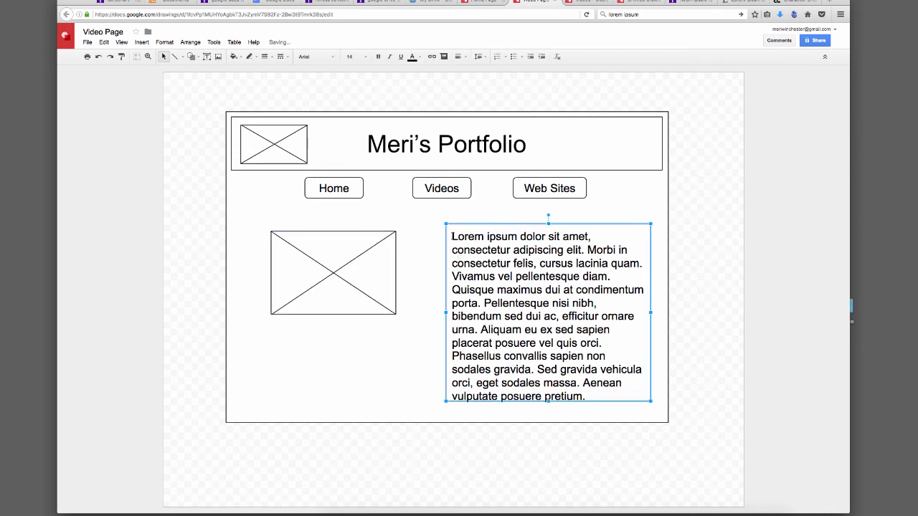
{"action": "left_click_drag", "start_coordinate": [452, 236], "coordinate": [589, 392]}
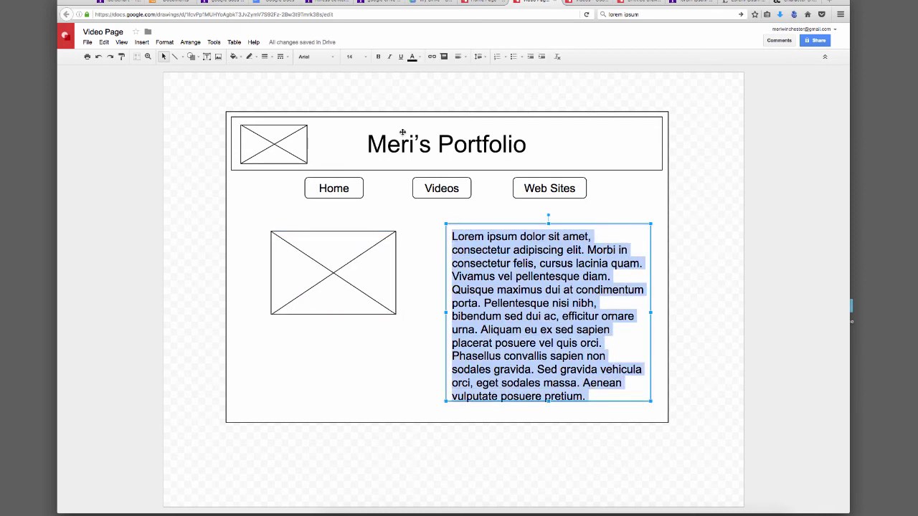
{"action": "left_click", "coordinate": [357, 57]}
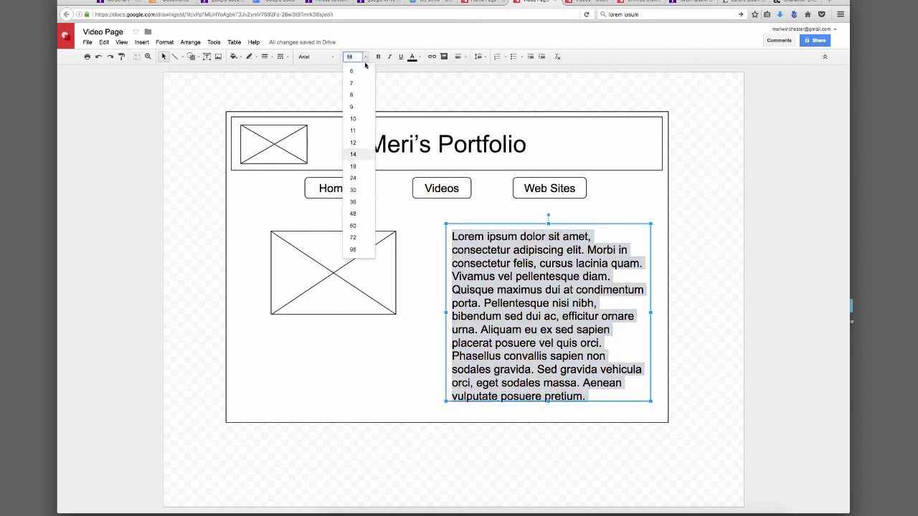
{"action": "left_click", "coordinate": [360, 145]}
{"action": "left_click", "coordinate": [496, 270]}
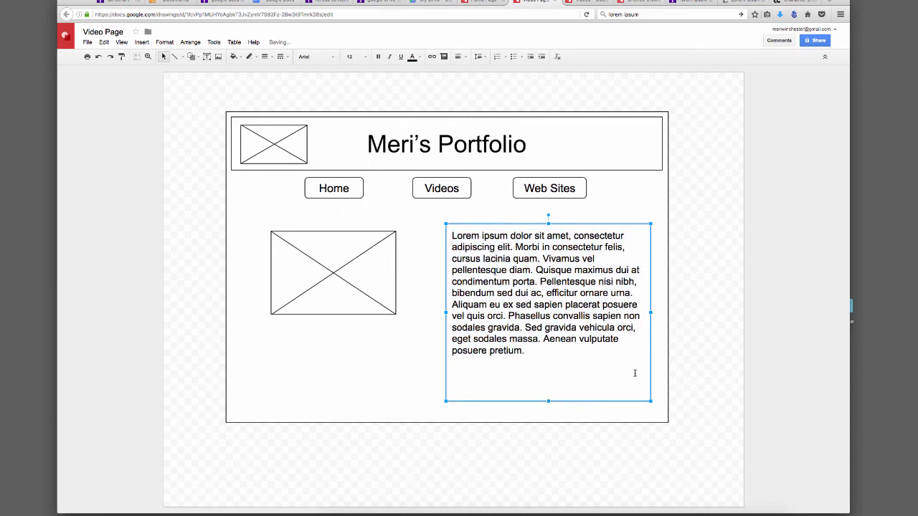
{"action": "left_click_drag", "start_coordinate": [539, 281], "coordinate": [599, 355]}
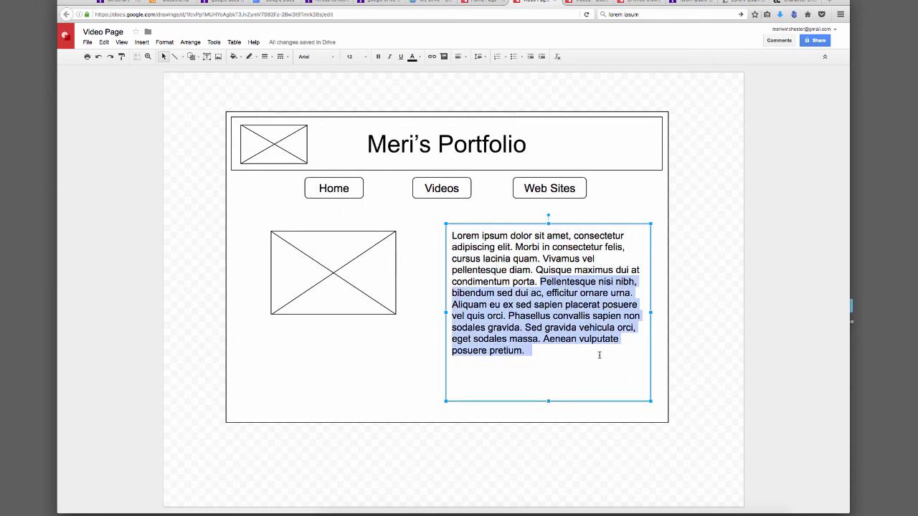
{"action": "key", "text": "BackSpace"}
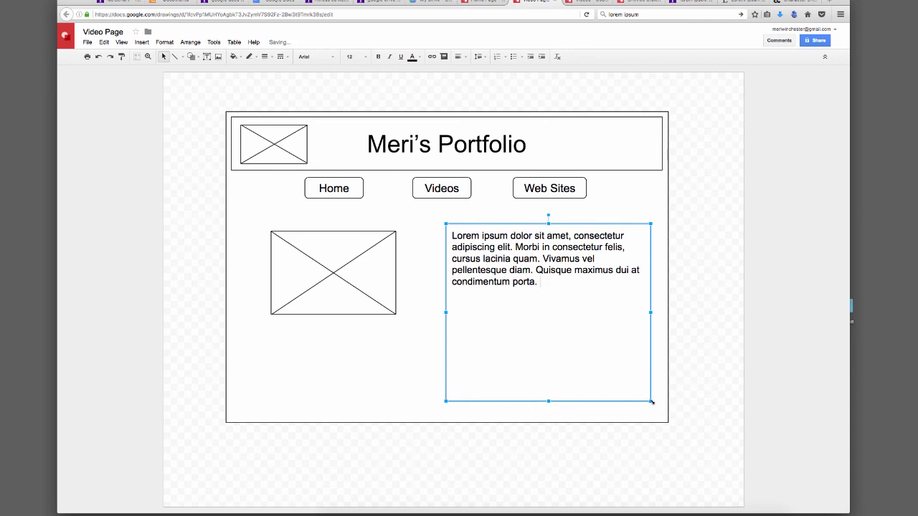
Step: Shrink the caption box, move it lower-left, and narrow it so the text rewraps
{"action": "left_click_drag", "start_coordinate": [651, 401], "coordinate": [635, 297]}
{"action": "left_click_drag", "start_coordinate": [585, 223], "coordinate": [410, 343]}
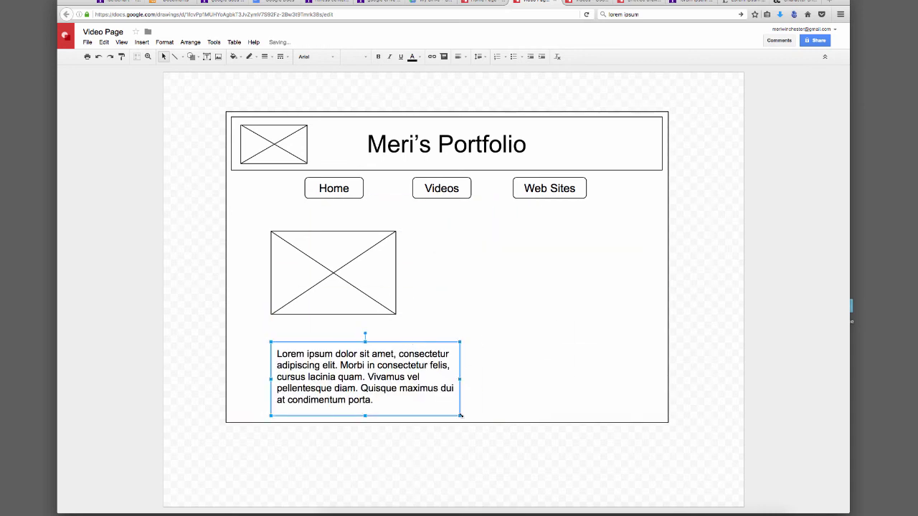
{"action": "left_click_drag", "start_coordinate": [459, 415], "coordinate": [397, 406]}
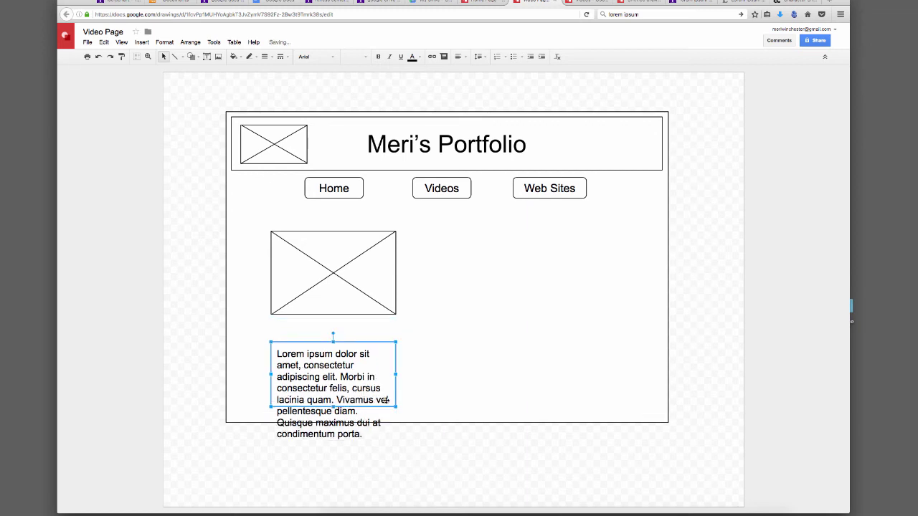
Step: Set the caption to size 10 and delete 'condimentum porta.' so it ends 'maximus dui at.'
{"action": "left_click_drag", "start_coordinate": [364, 435], "coordinate": [280, 354]}
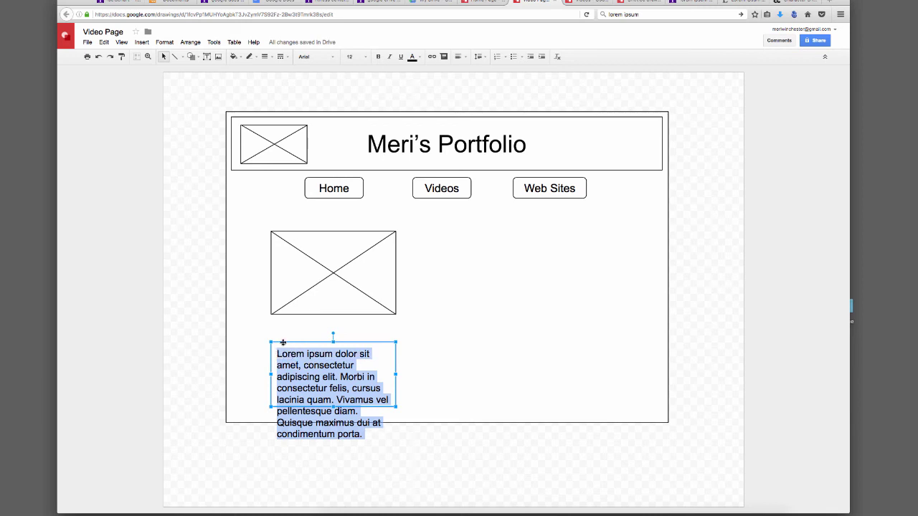
{"action": "left_click", "coordinate": [367, 57]}
{"action": "left_click", "coordinate": [358, 125]}
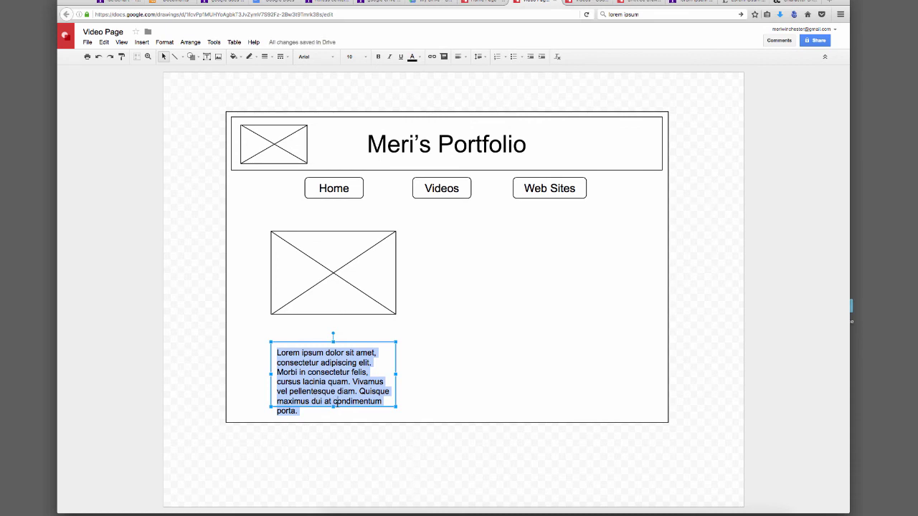
{"action": "left_click", "coordinate": [340, 410]}
{"action": "left_click", "coordinate": [334, 403], "text": "shift"}
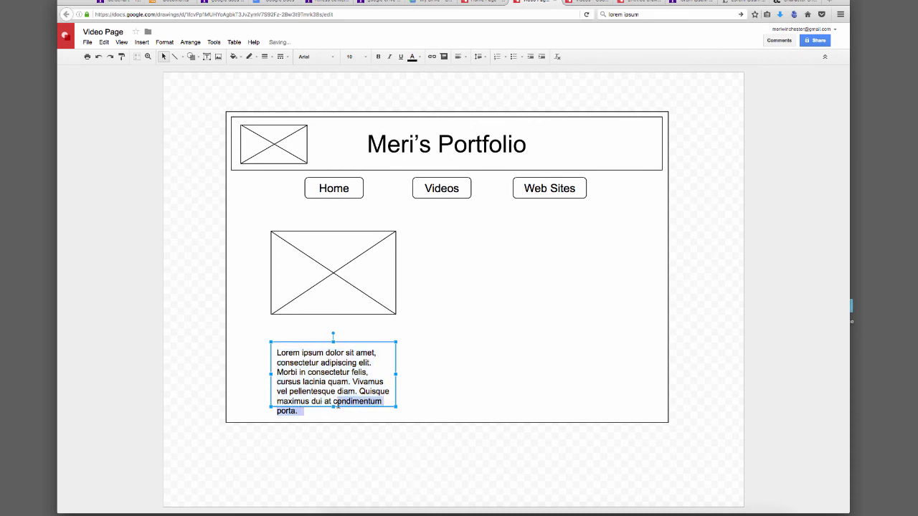
{"action": "left_click", "coordinate": [334, 403]}
{"action": "left_click_drag", "start_coordinate": [334, 403], "coordinate": [304, 411]}
{"action": "key", "text": "BackSpace"}
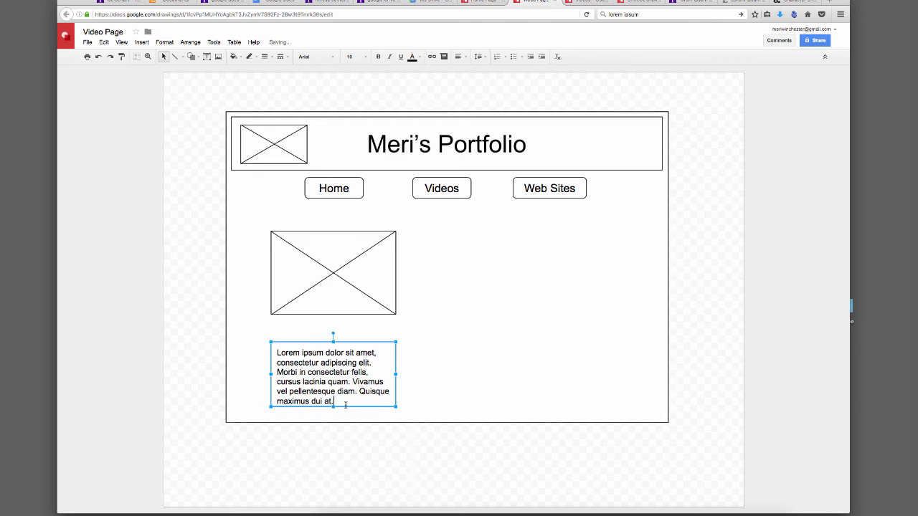
Step: Shrink the video placeholder slightly and move its caption up directly beneath it
{"action": "left_click", "coordinate": [360, 289]}
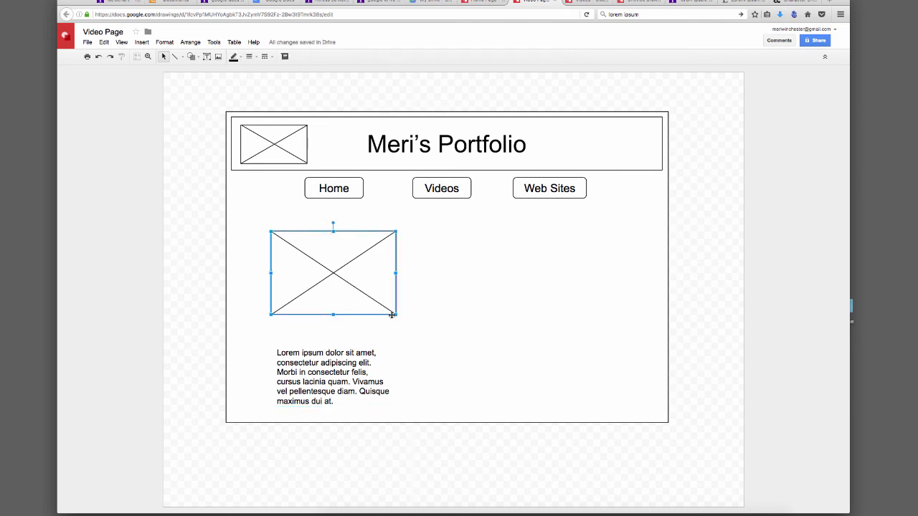
{"action": "left_click_drag", "start_coordinate": [397, 315], "coordinate": [387, 297]}
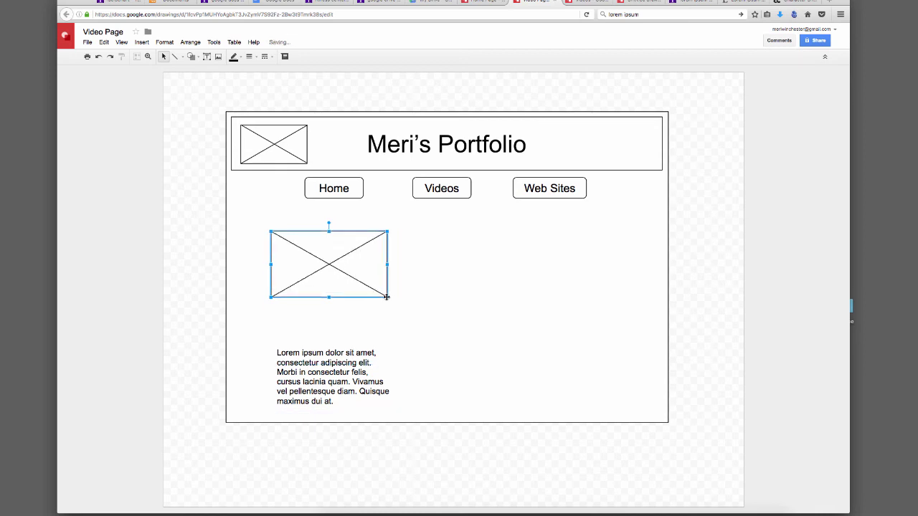
{"action": "left_click", "coordinate": [342, 350]}
{"action": "left_click_drag", "start_coordinate": [346, 343], "coordinate": [342, 322]}
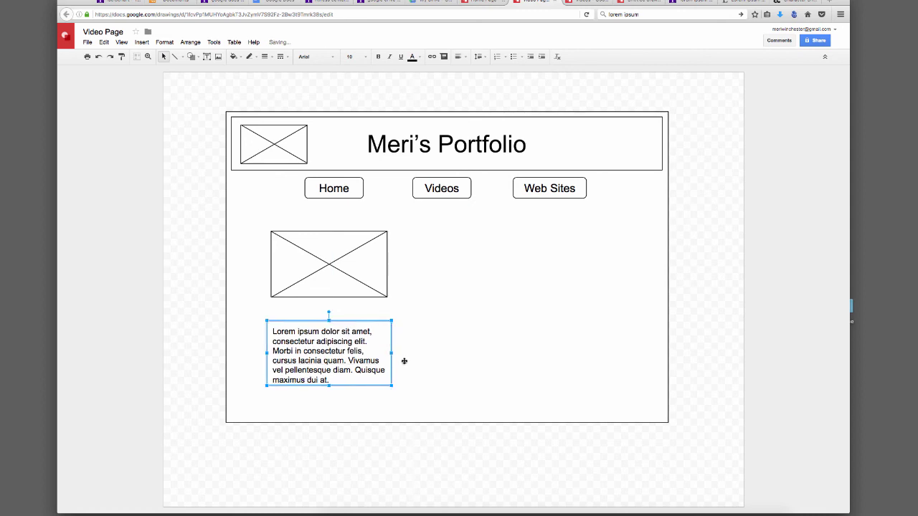
{"action": "left_click", "coordinate": [356, 297]}
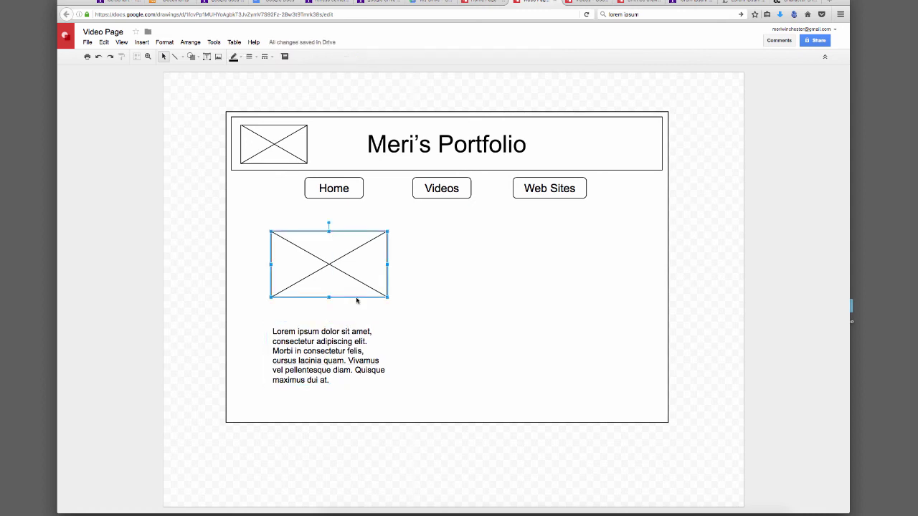
Step: Group the placeholder and caption, then duplicate the group twice
{"action": "left_click", "coordinate": [349, 332], "text": "shift"}
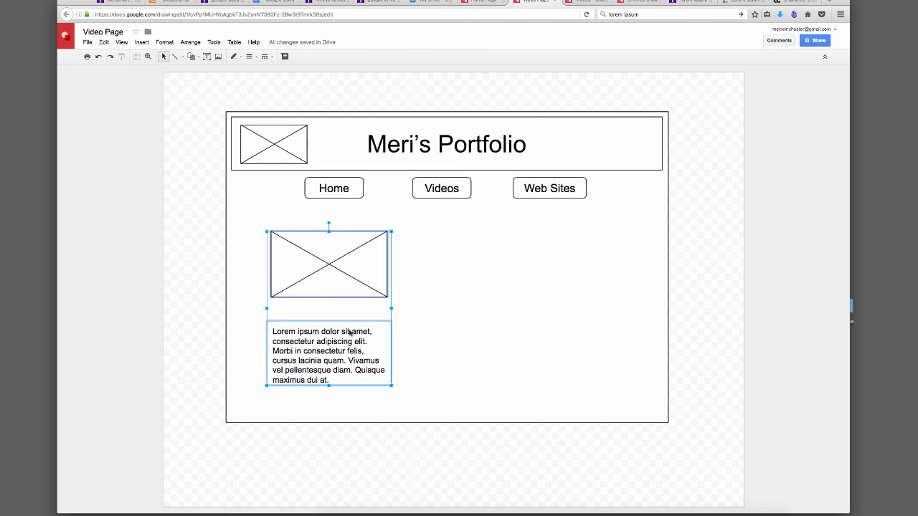
{"action": "right_click", "coordinate": [349, 332]}
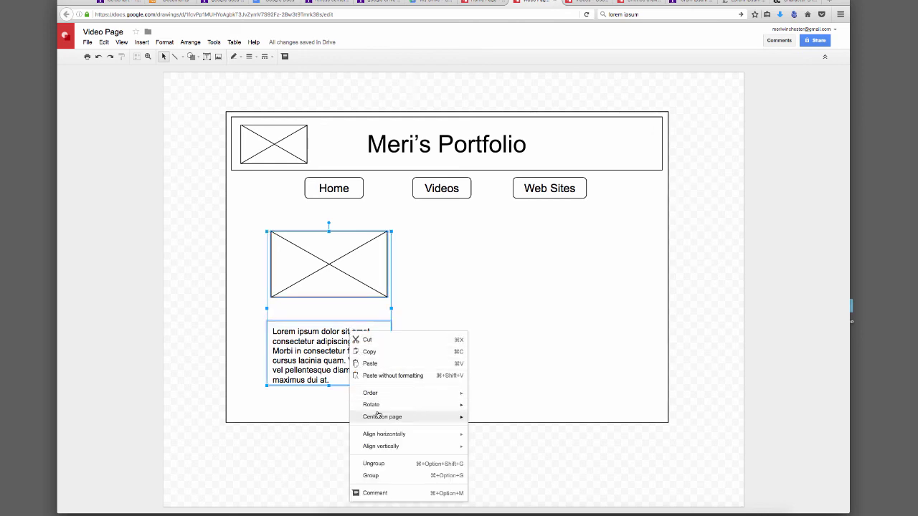
{"action": "left_click", "coordinate": [379, 475]}
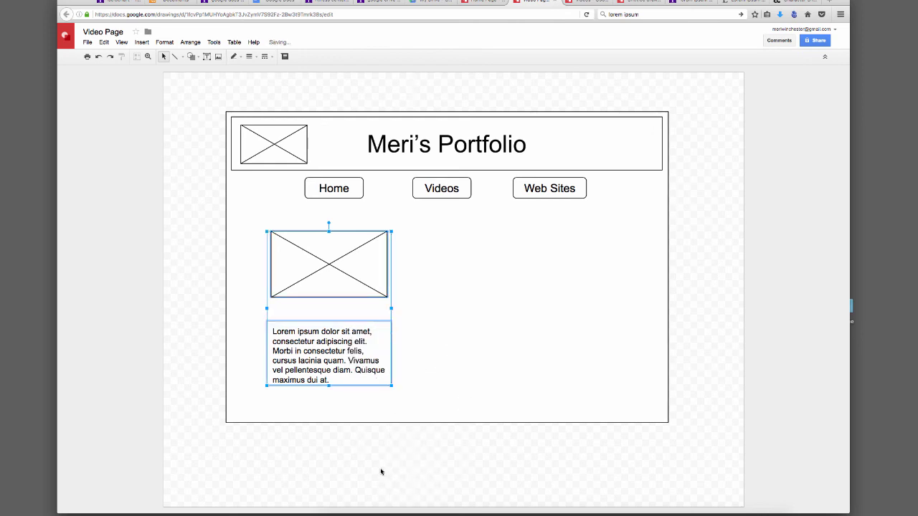
{"action": "key", "text": "ctrl+d"}
{"action": "key", "text": "ctrl+d"}
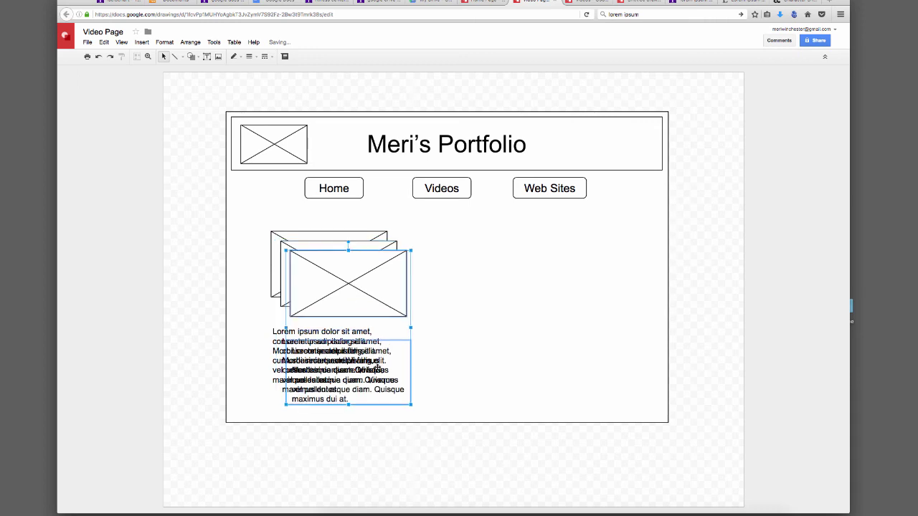
Step: Arrange the three groups into left, middle and right columns under the navigation buttons
{"action": "left_click_drag", "start_coordinate": [373, 252], "coordinate": [606, 227]}
{"action": "left_click_drag", "start_coordinate": [360, 246], "coordinate": [466, 231]}
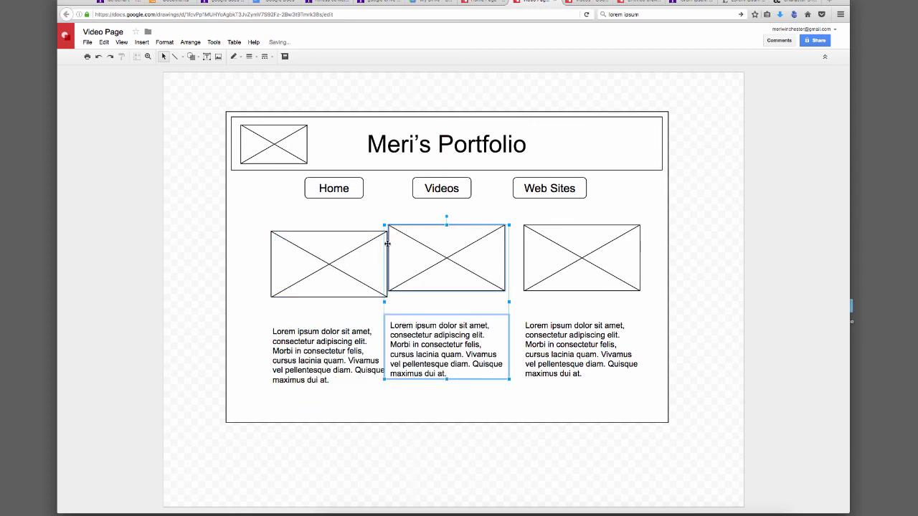
{"action": "left_click_drag", "start_coordinate": [363, 234], "coordinate": [350, 228]}
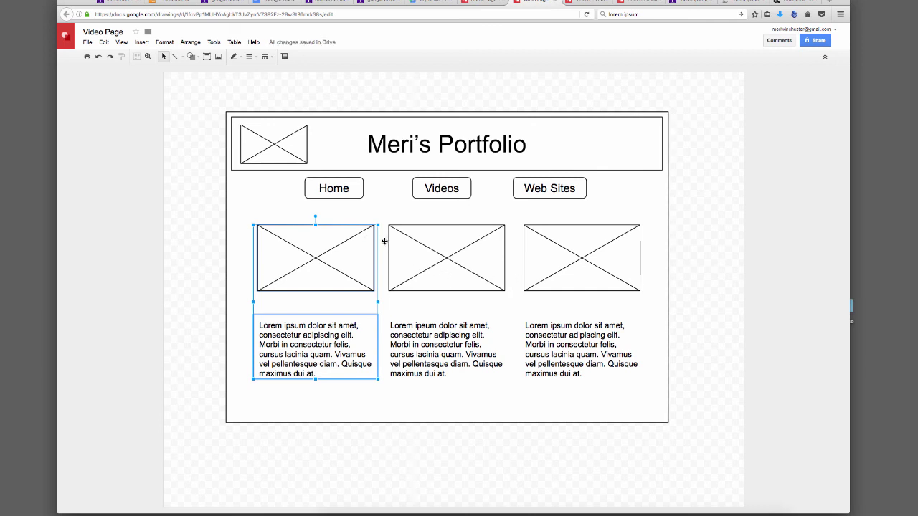
{"action": "key", "text": "Left"}
{"action": "key", "text": "Left"}
{"action": "key", "text": "Left"}
{"action": "key", "text": "Left"}
{"action": "key", "text": "Left"}
{"action": "key", "text": "Left"}
{"action": "key", "text": "Left"}
{"action": "key", "text": "Left"}
{"action": "key", "text": "Left"}
{"action": "key", "text": "Left"}
{"action": "key", "text": "Left"}
{"action": "key", "text": "Left"}
{"action": "key", "text": "Left"}
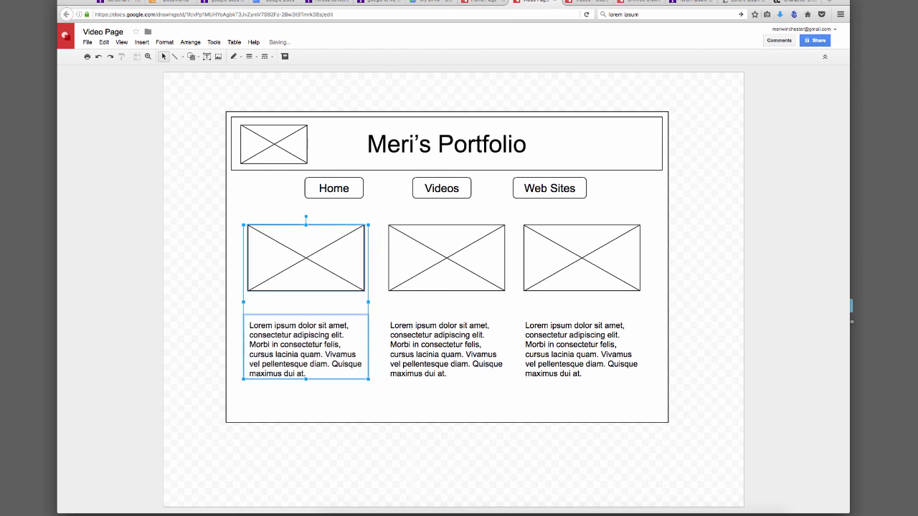
{"action": "left_click", "coordinate": [484, 241]}
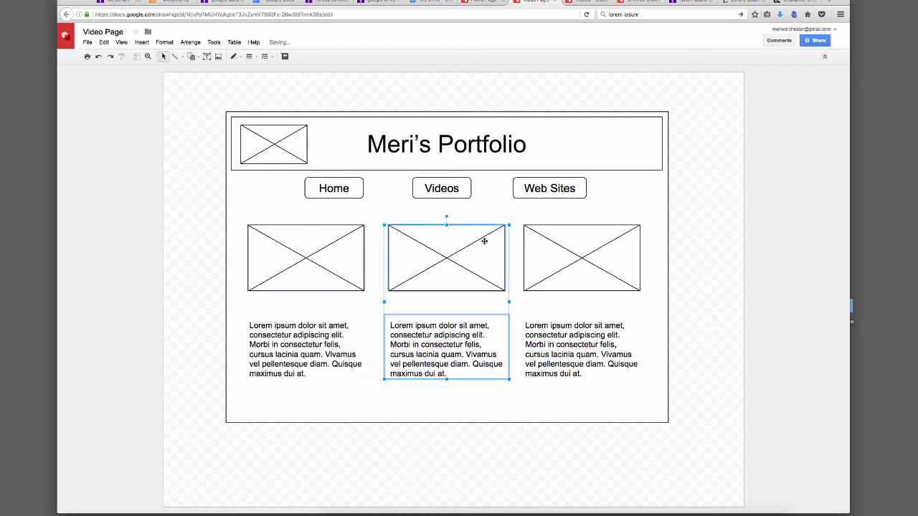
{"action": "left_click", "coordinate": [558, 240]}
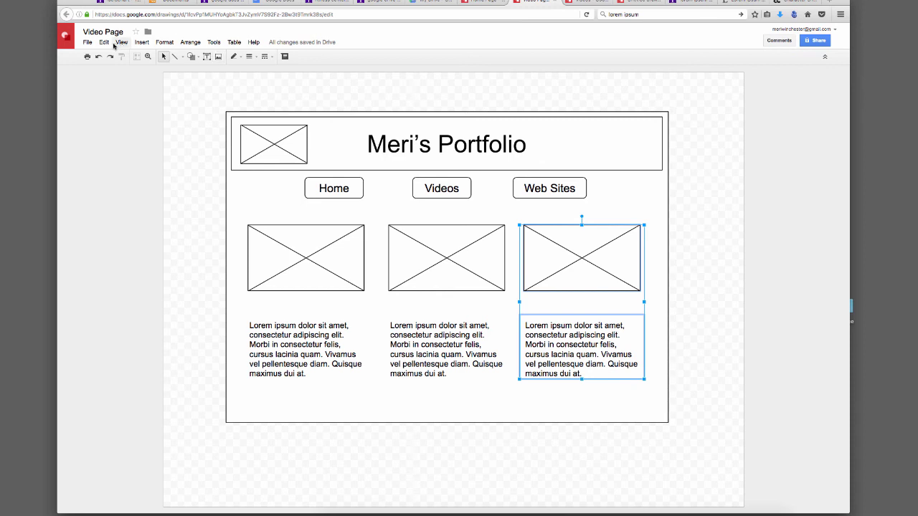
Step: Print the drawing with Save to Google Drive as the destination to create a PDF
{"action": "left_click", "coordinate": [88, 44]}
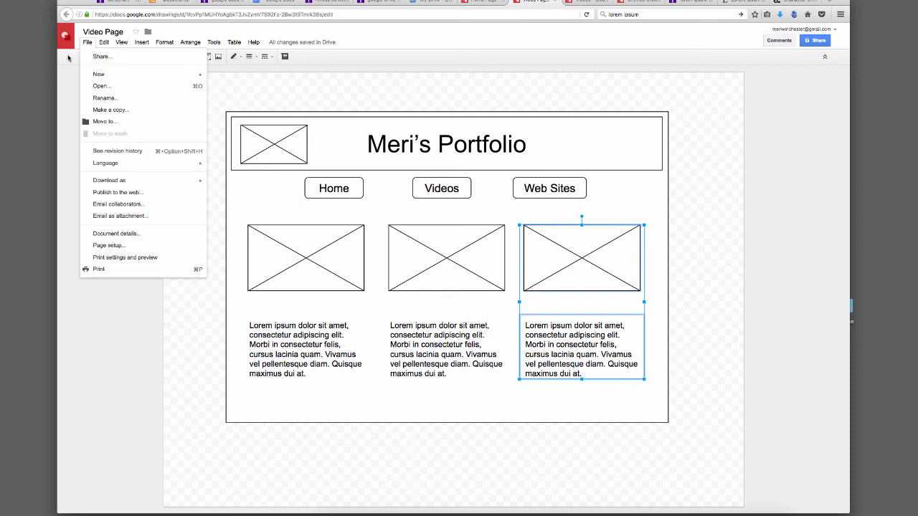
{"action": "key", "text": "super+p"}
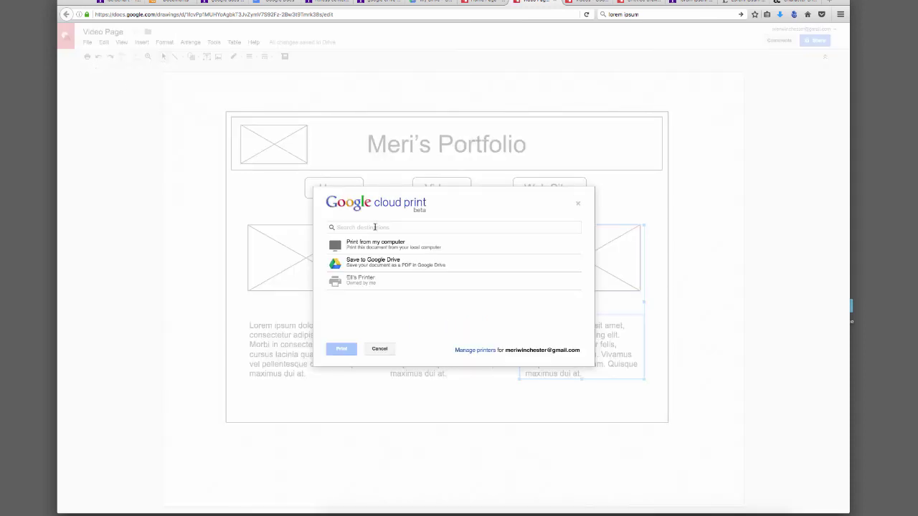
{"action": "left_click", "coordinate": [378, 268]}
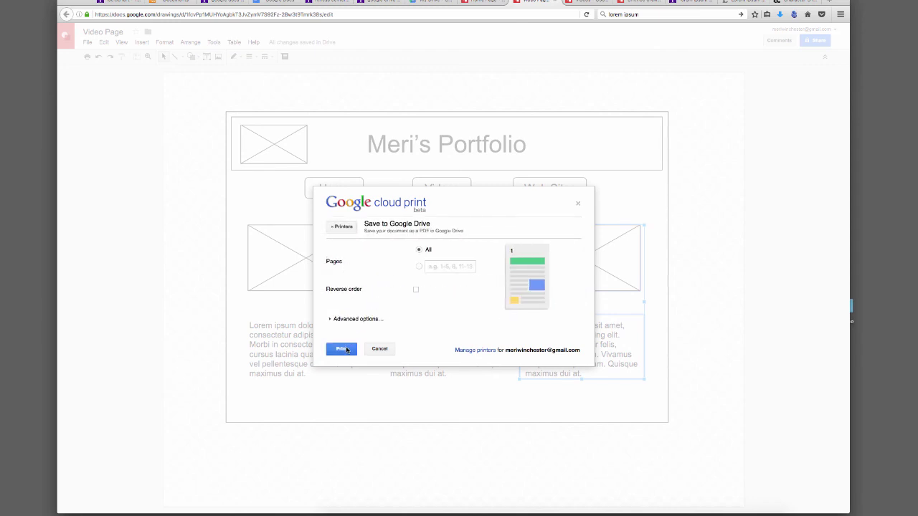
{"action": "left_click", "coordinate": [346, 350]}
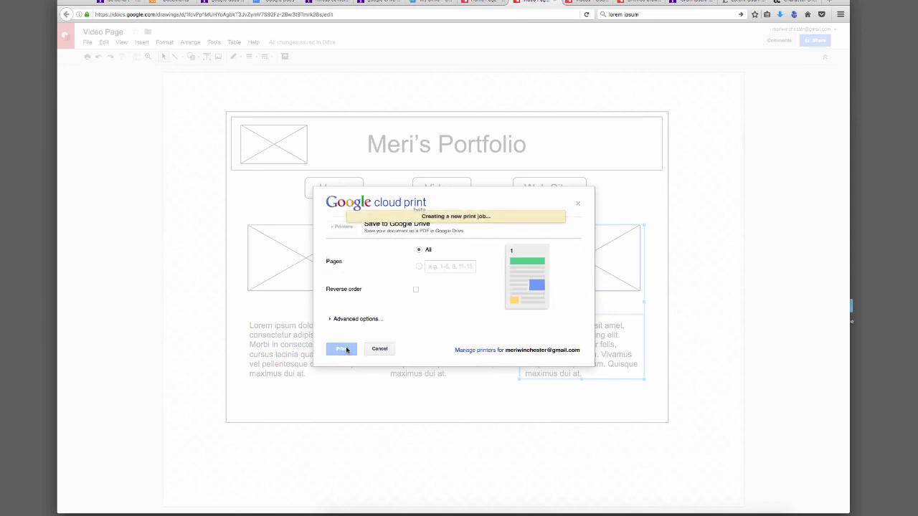